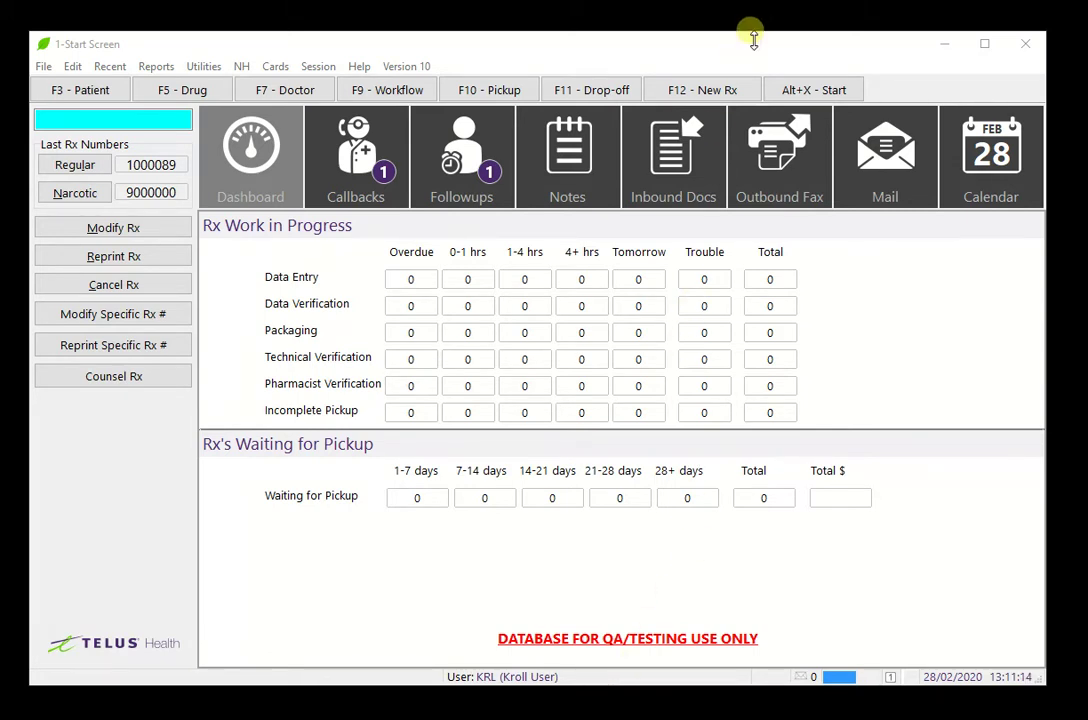
Enter a new Rx: patient 'test', Tecta, doctor 'test', sig *1, quantity 30, 30 days
click(716, 98)
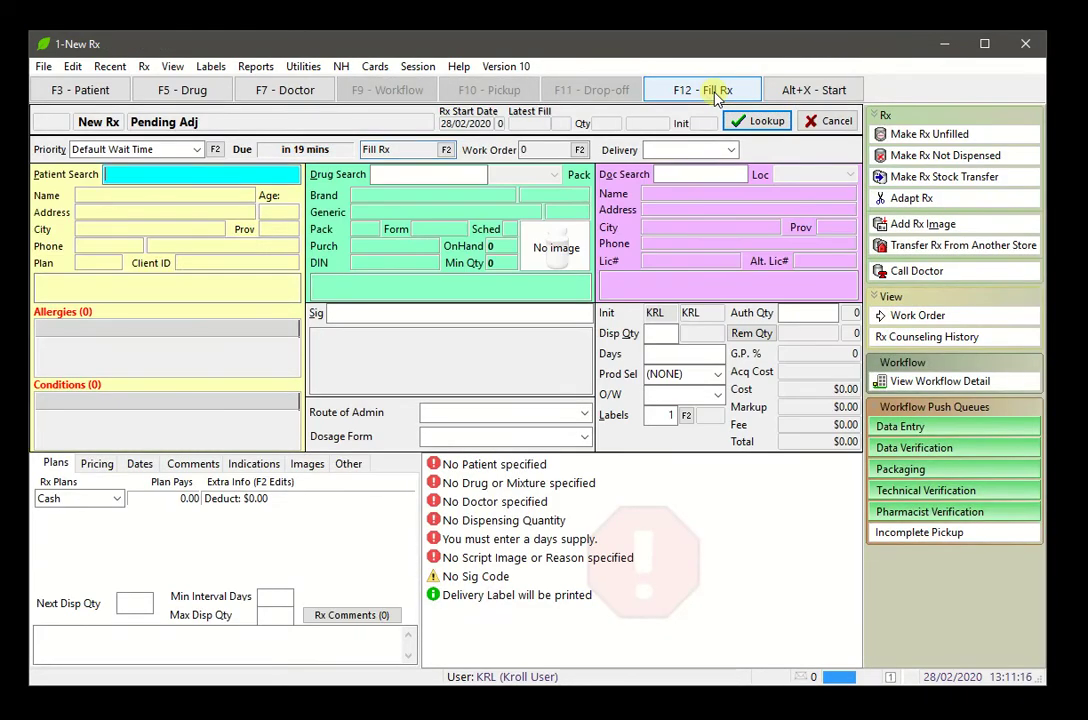
text(test)
key(Tab)
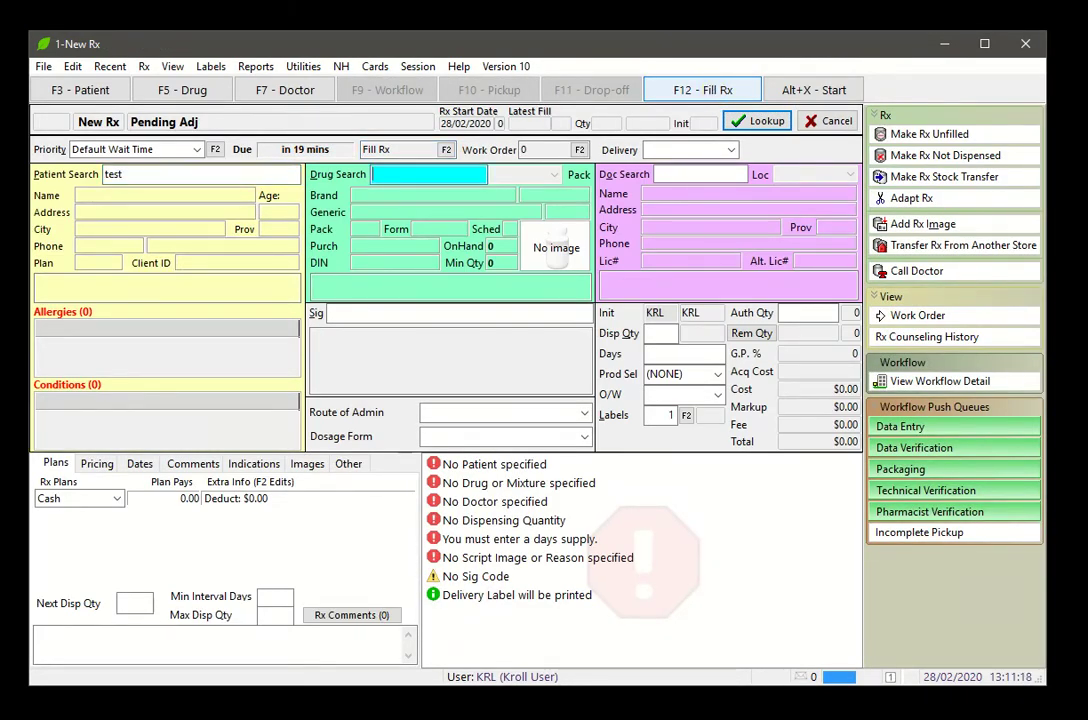
text(tecta)
key(Tab)
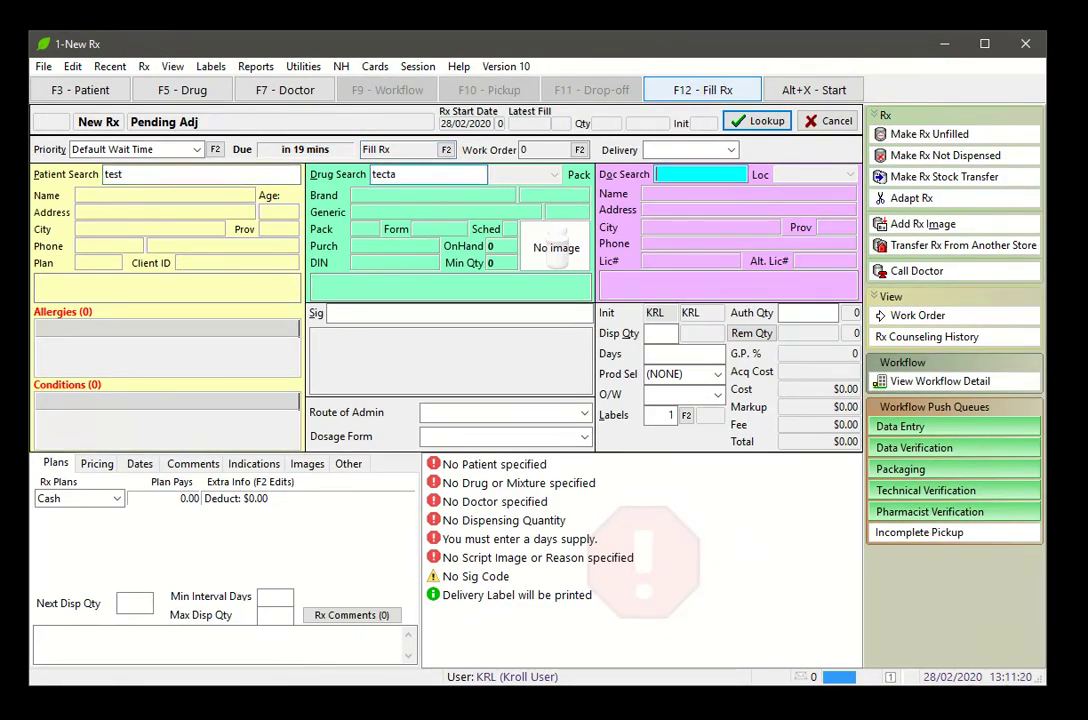
text(test)
key(Tab)
text(*1)
key(Tab)
text(30)
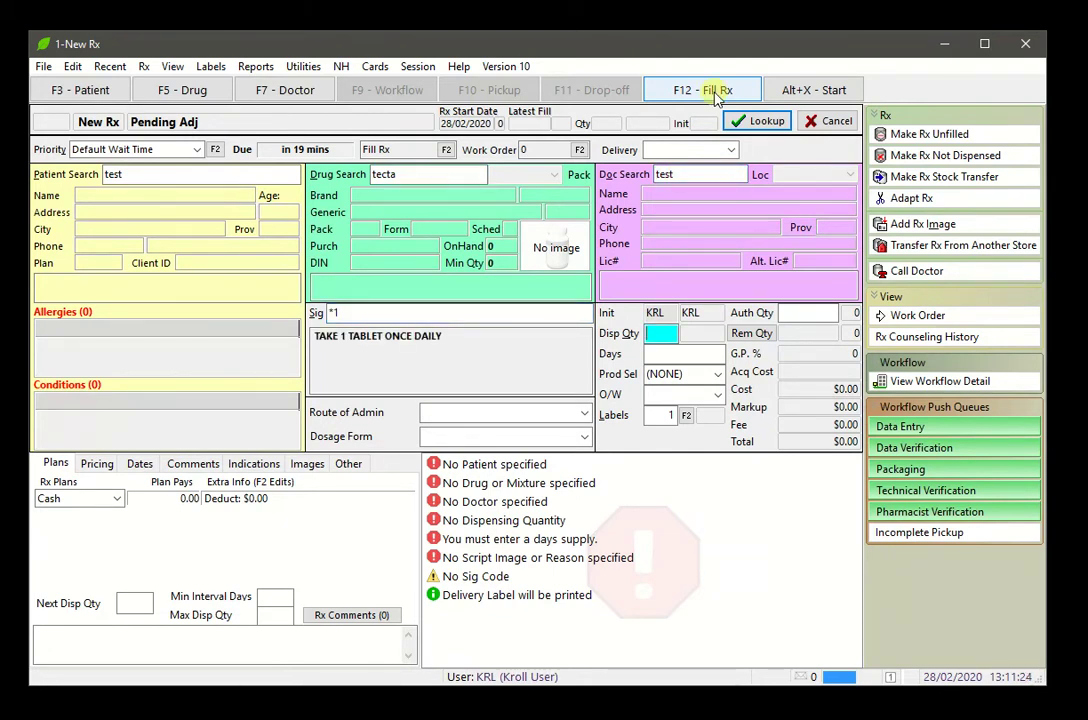
key(Tab)
text(30)
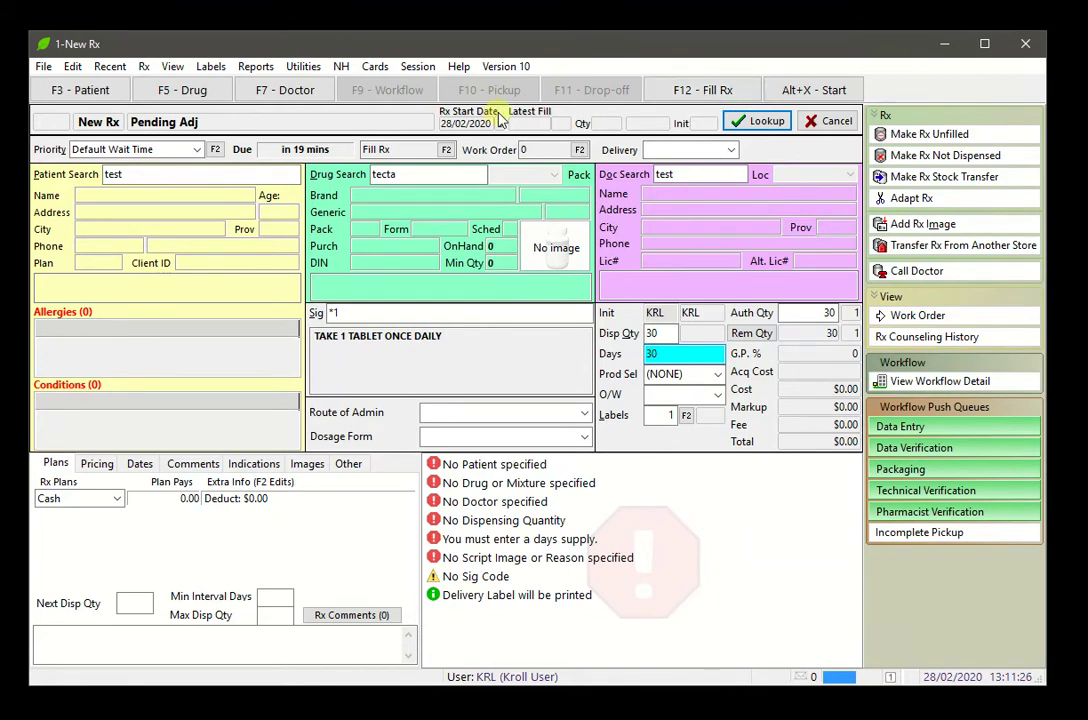
Attach the existing script image scanned 27/01/2020 and look up the entered details
click(311, 468)
click(400, 491)
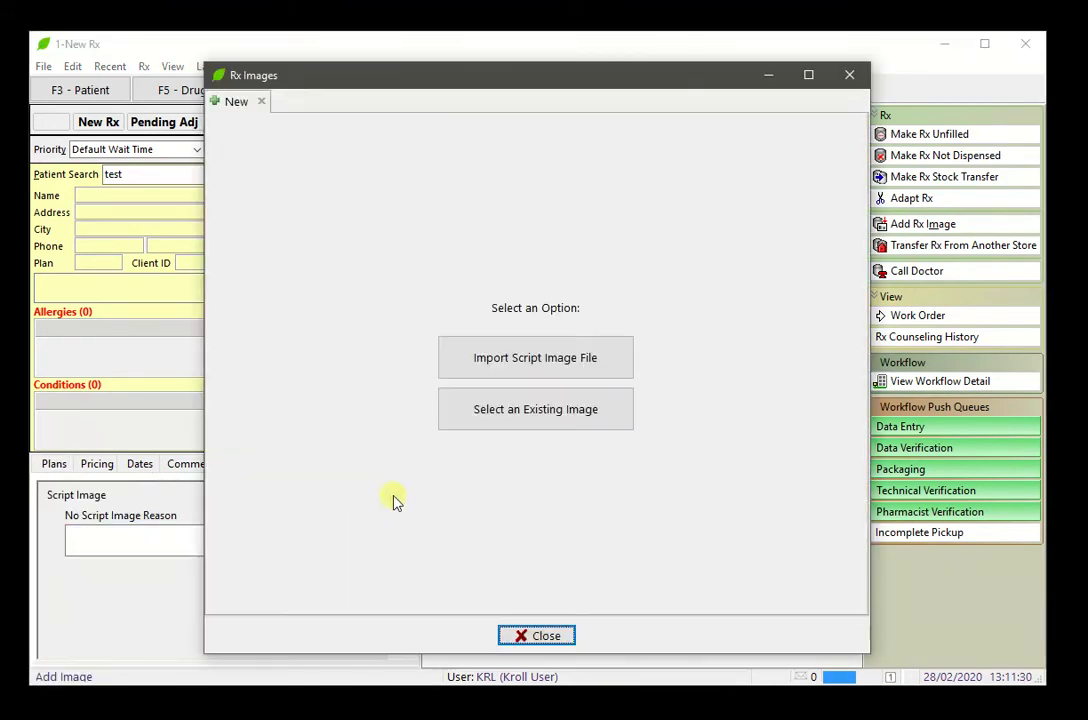
click(503, 405)
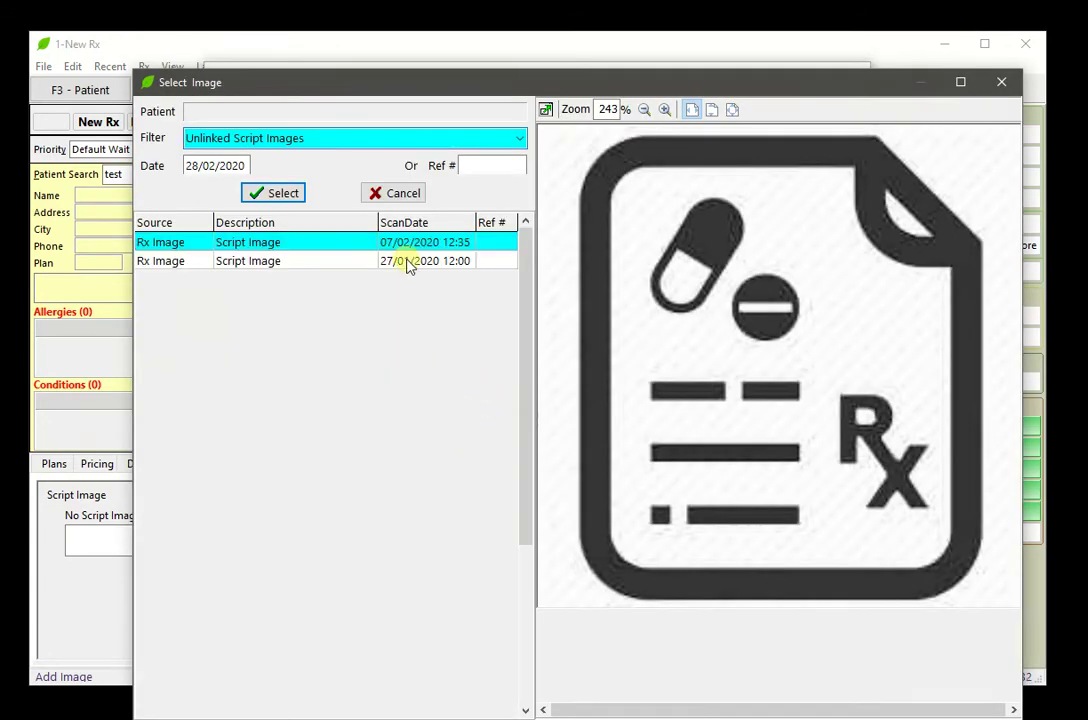
click(407, 262)
click(290, 196)
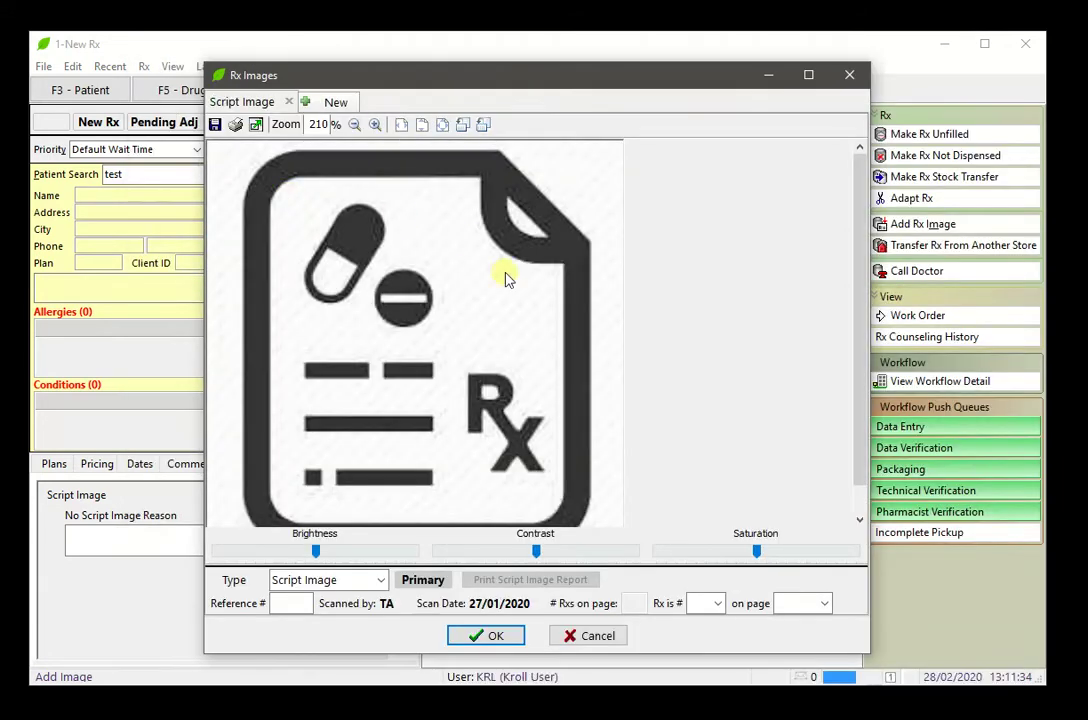
click(485, 635)
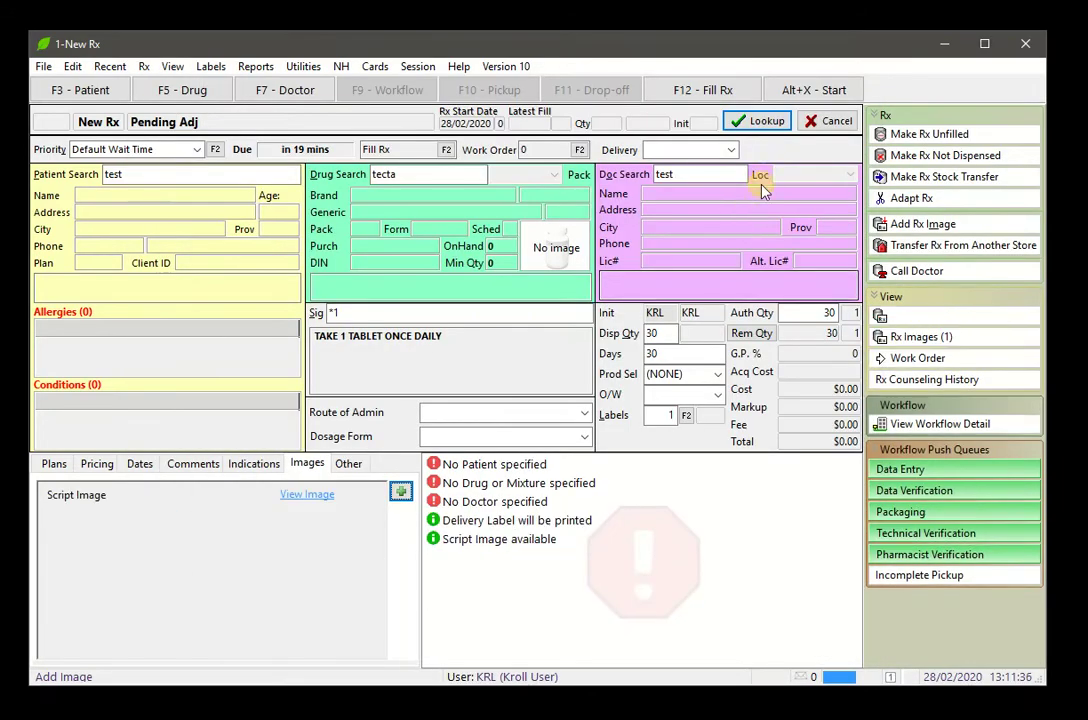
click(765, 122)
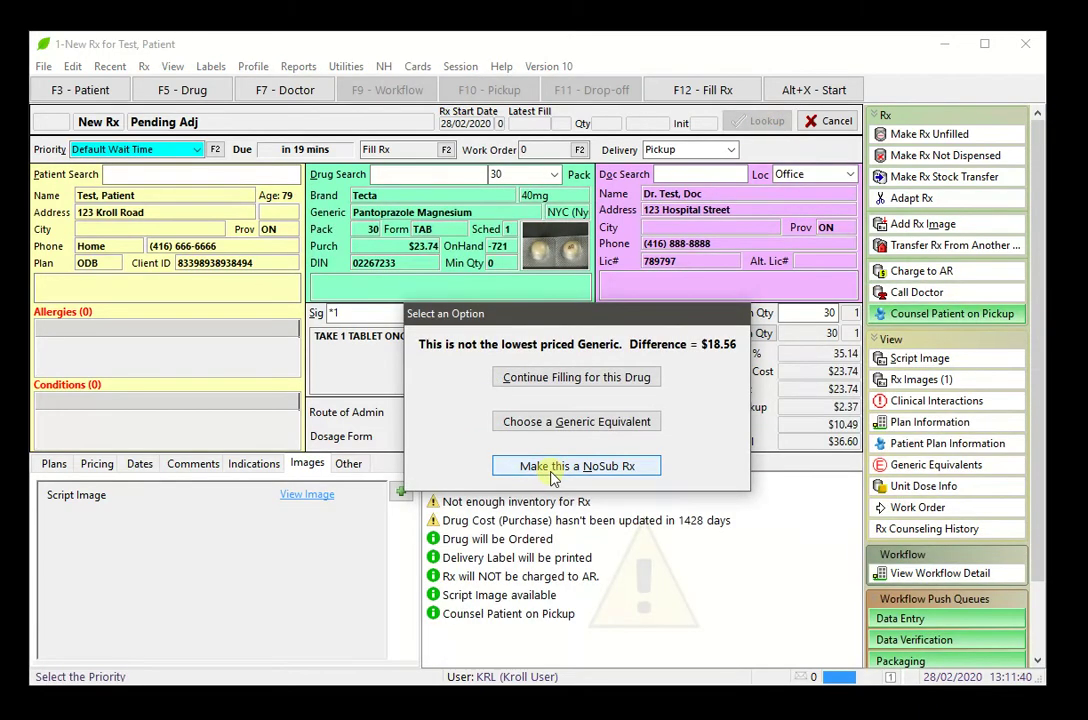
Keep Tecta over the generic, accept the low-stock warning, and fill the Rx
click(556, 377)
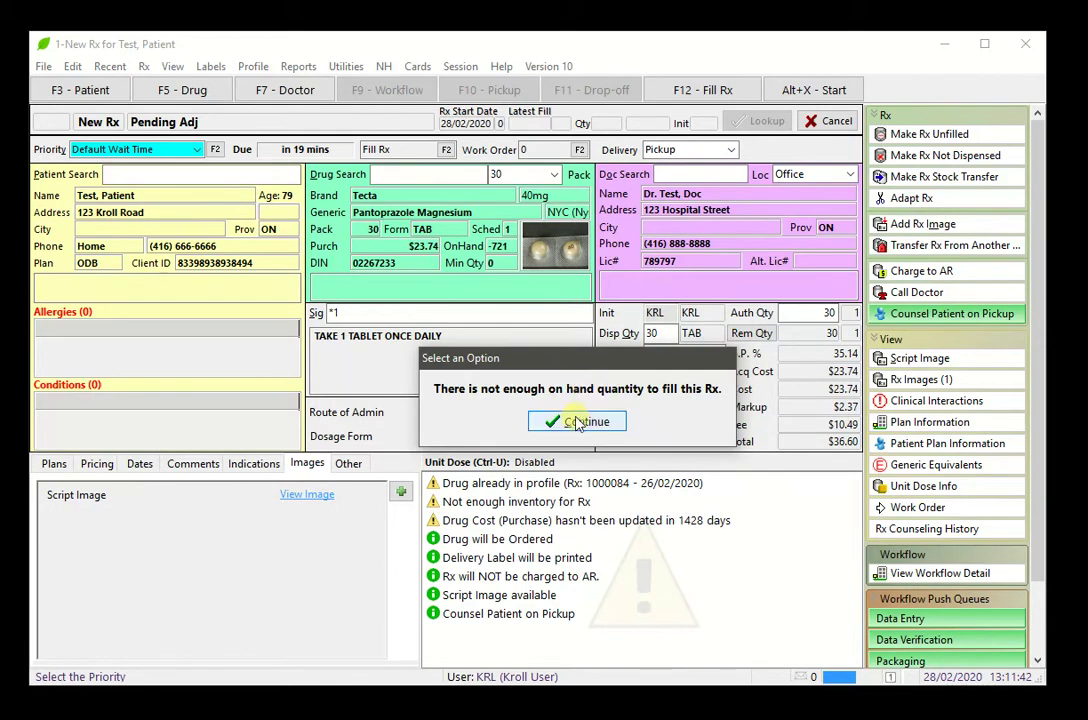
click(578, 423)
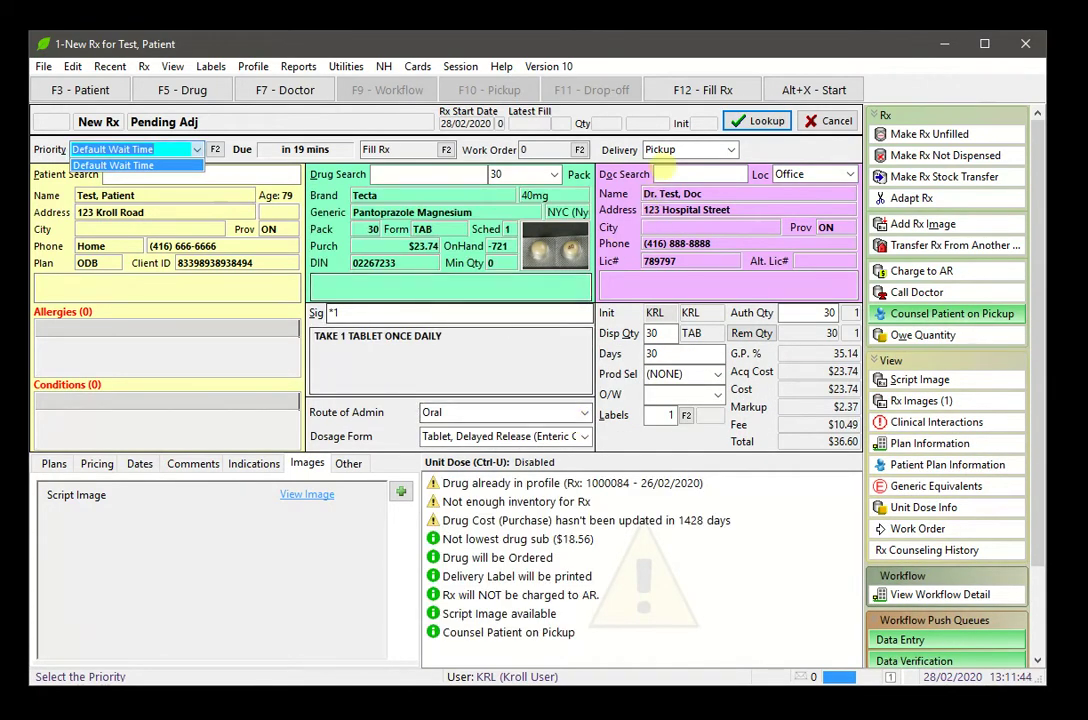
click(705, 90)
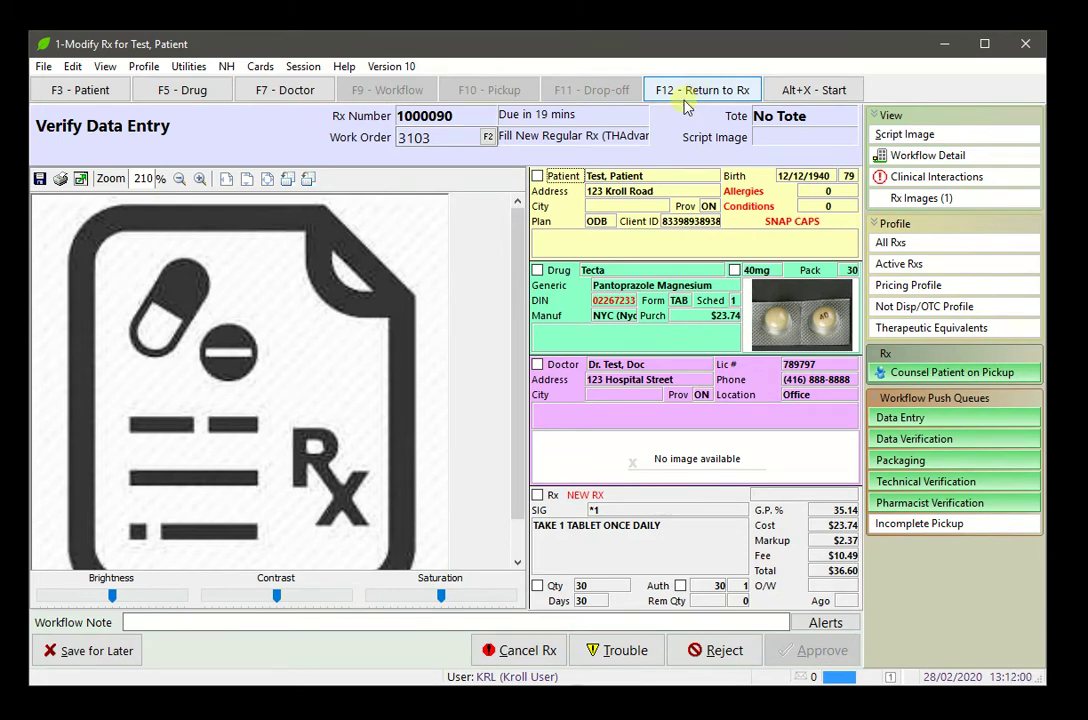
Check off patient, drug, 40mg strength, doctor and Rx directions as verified
click(537, 176)
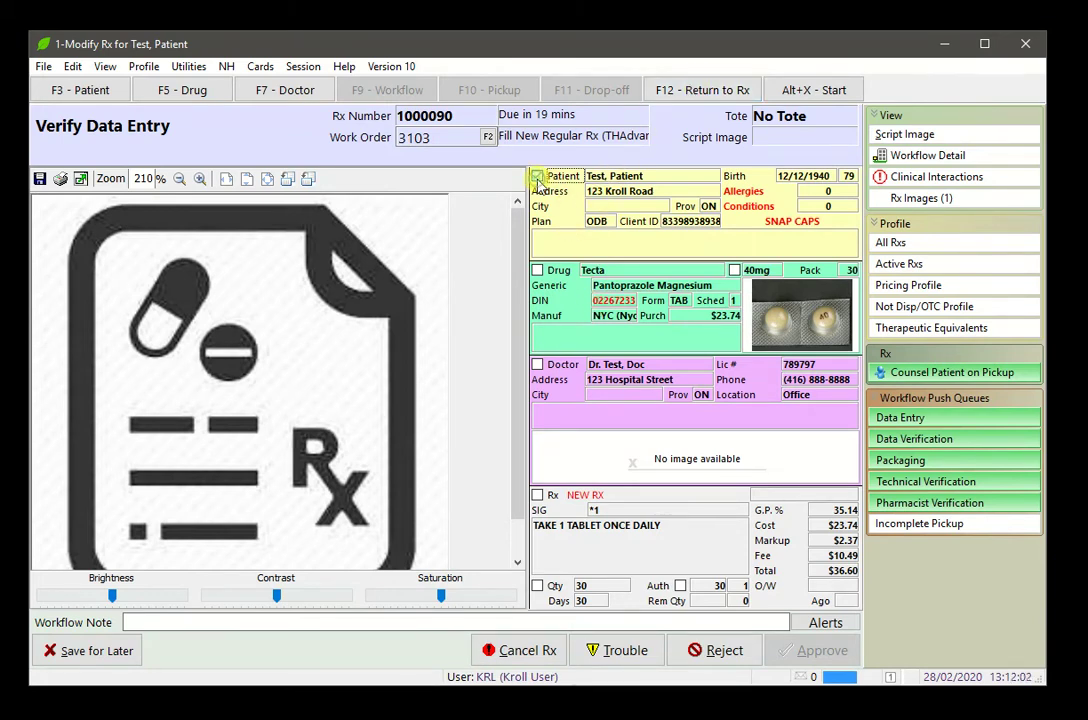
click(537, 270)
click(734, 270)
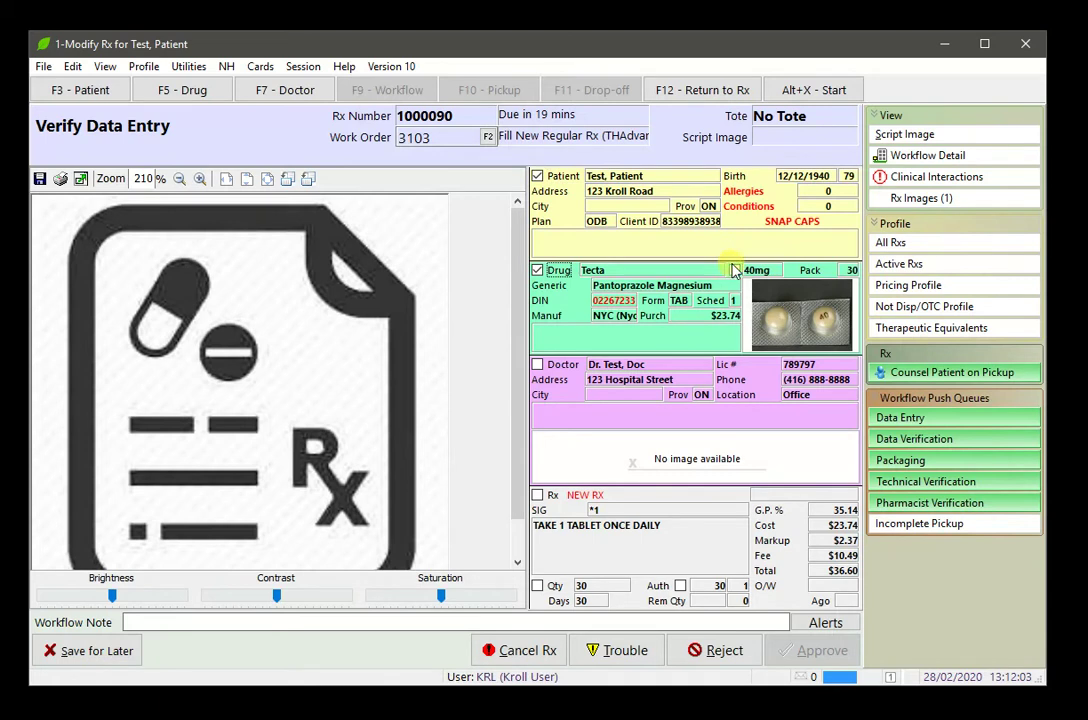
click(537, 364)
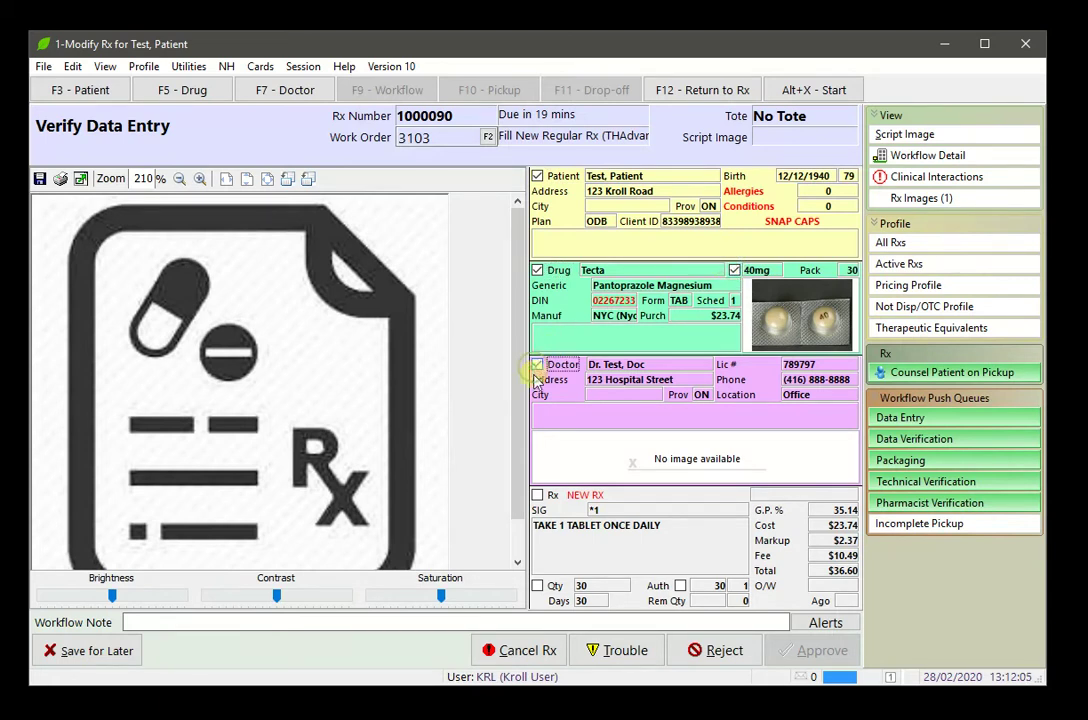
click(537, 496)
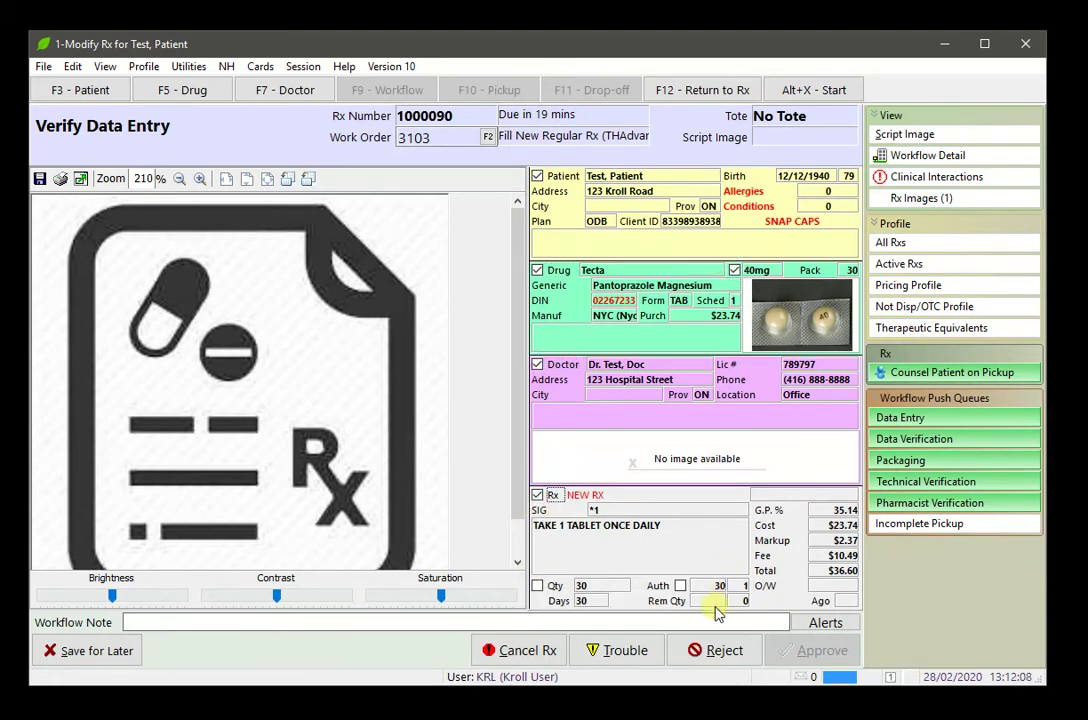
Start a rejection, cancel it, and go back to the prescription form
click(724, 650)
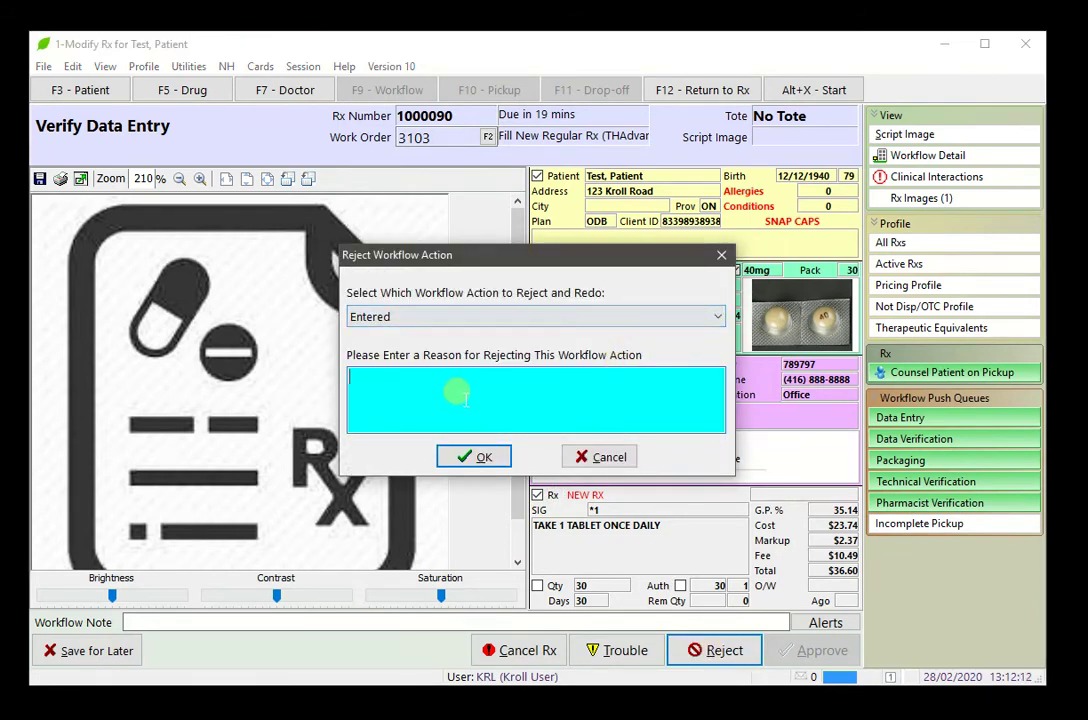
click(611, 456)
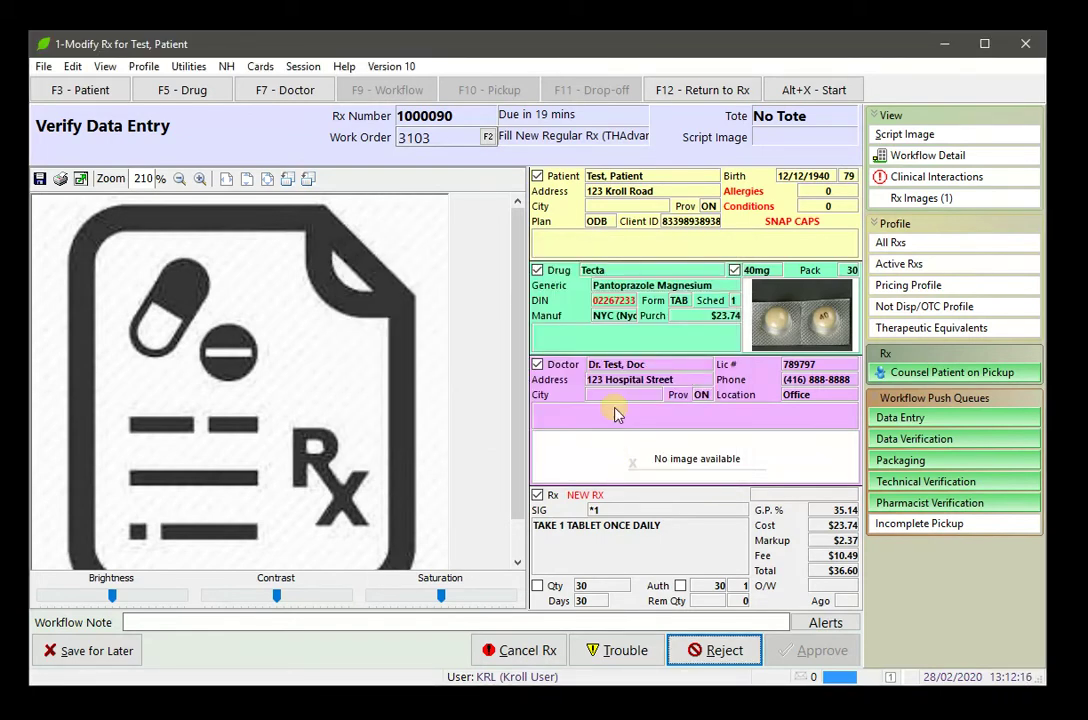
click(707, 92)
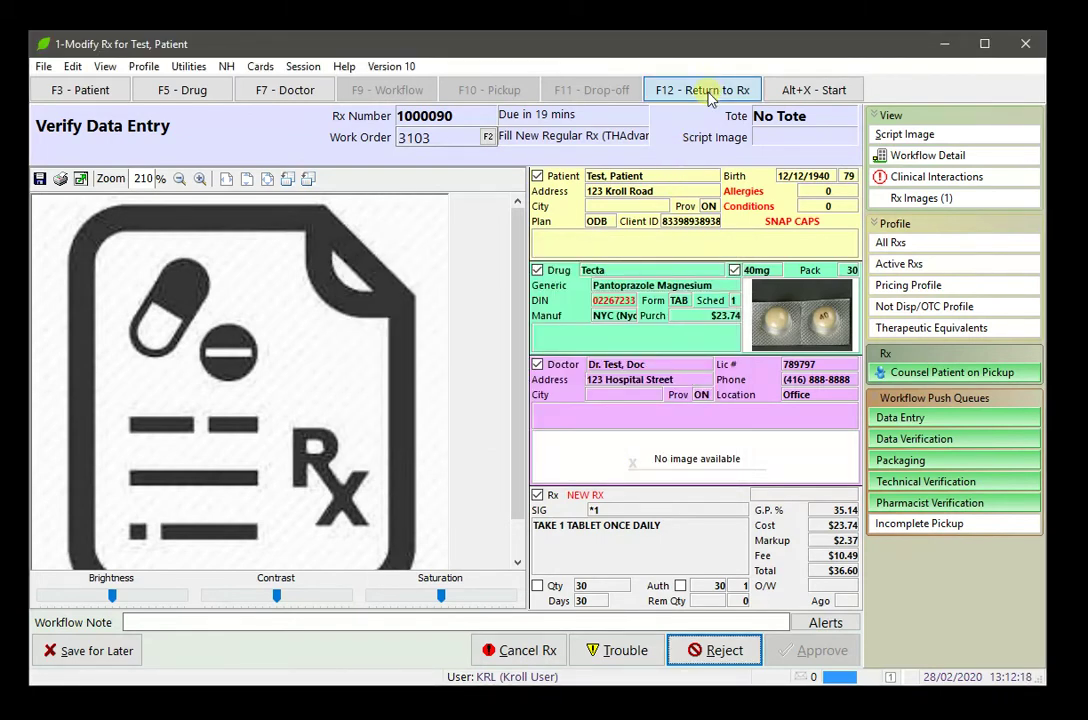
Save the Rx, verify patient, 40mg strength, doctor, directions and quantity, then approve data entry
click(452, 289)
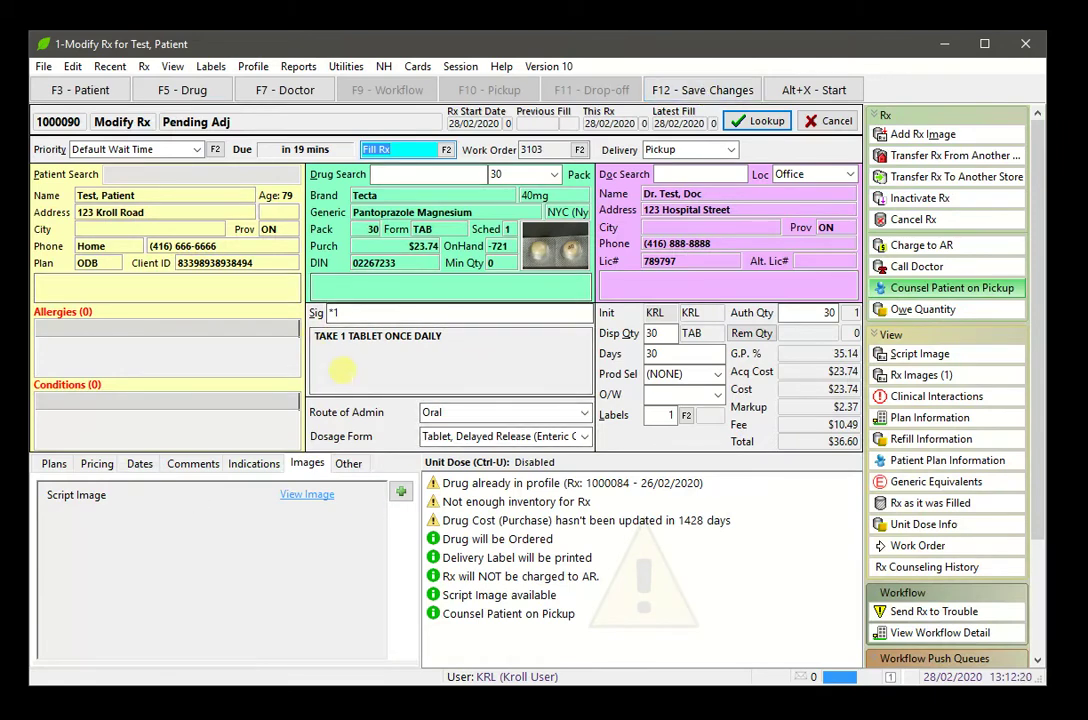
click(714, 91)
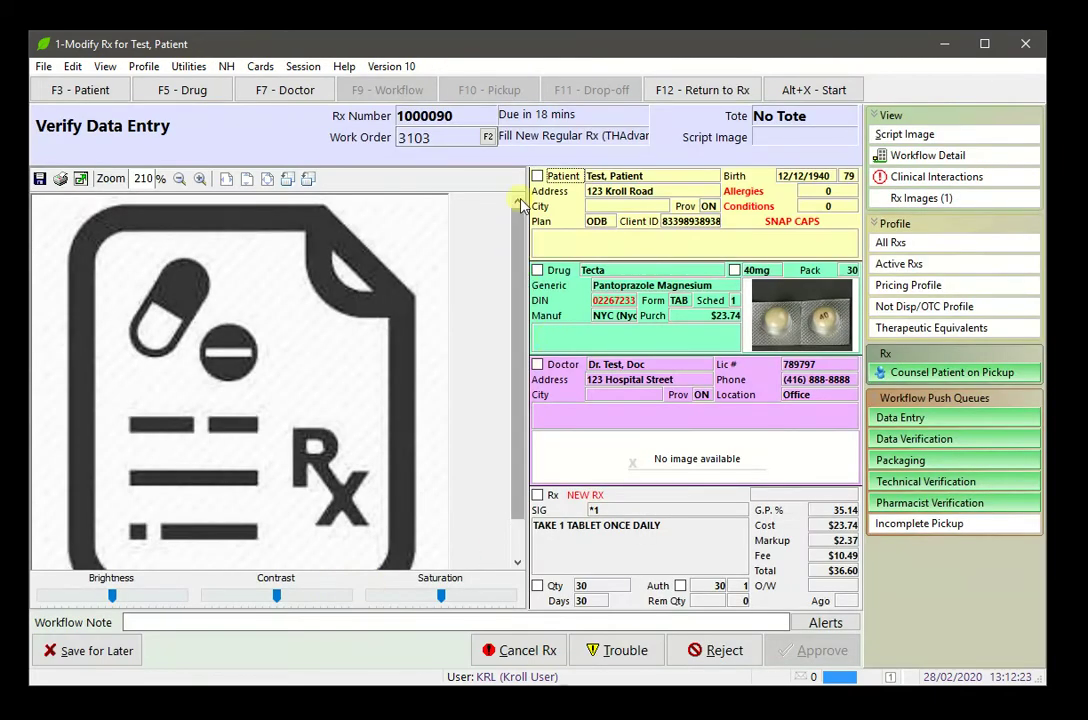
click(537, 176)
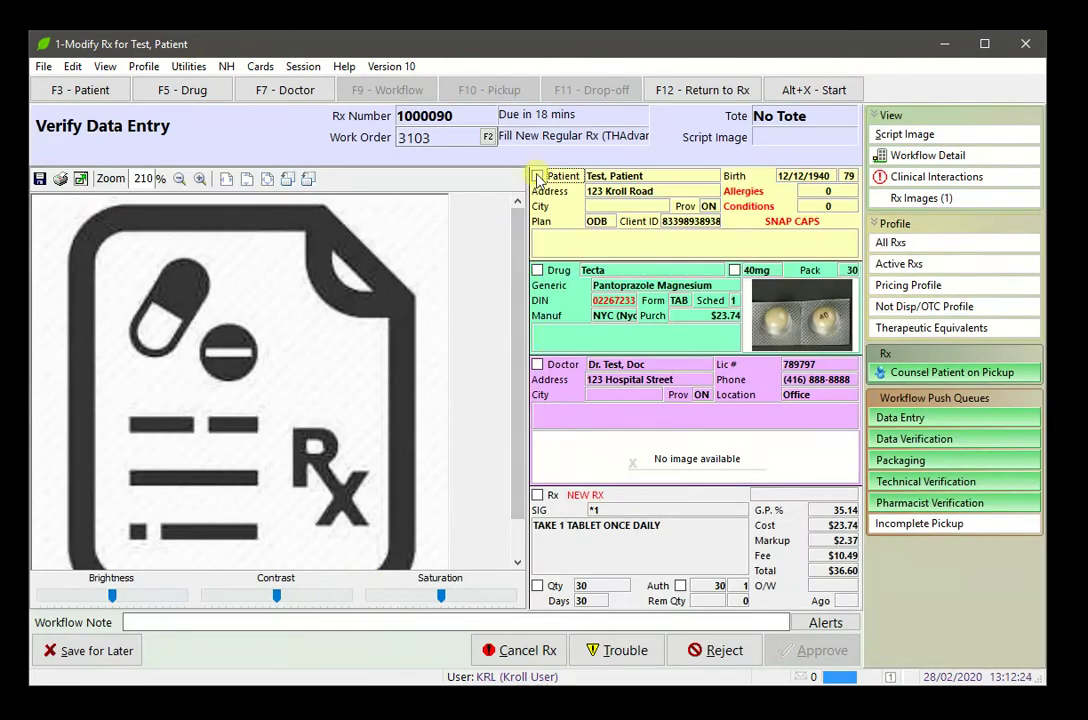
key(Tab)
key(space)
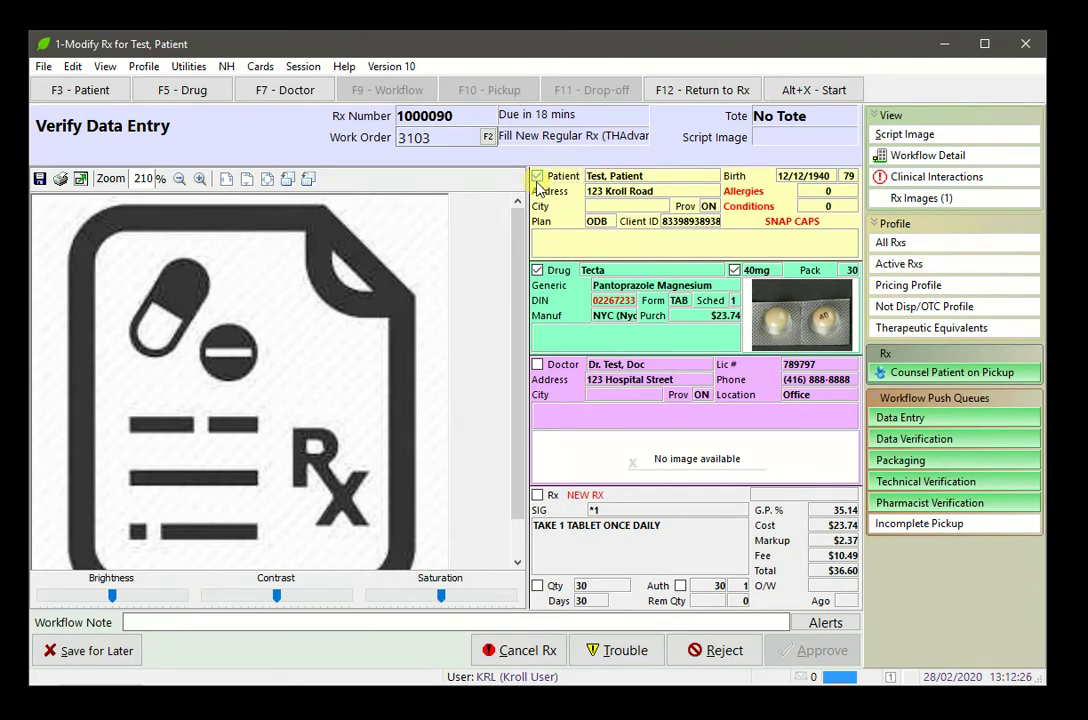
key(Tab)
key(space)
key(Tab)
key(space)
key(Tab)
key(space)
key(Tab)
key(space)
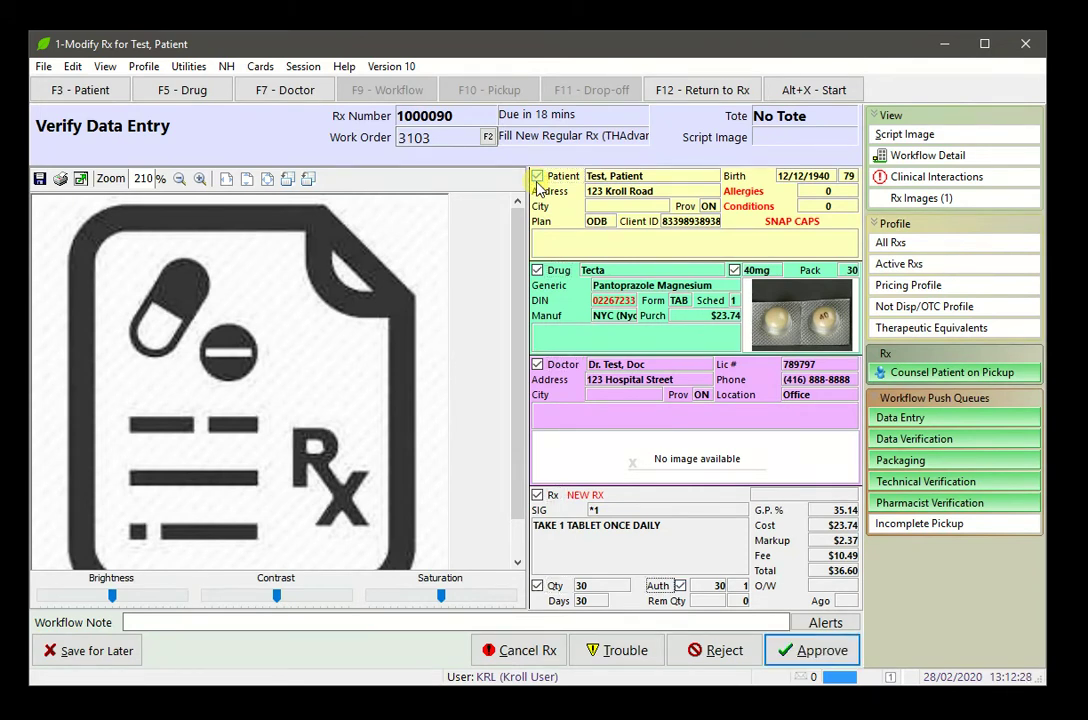
click(810, 650)
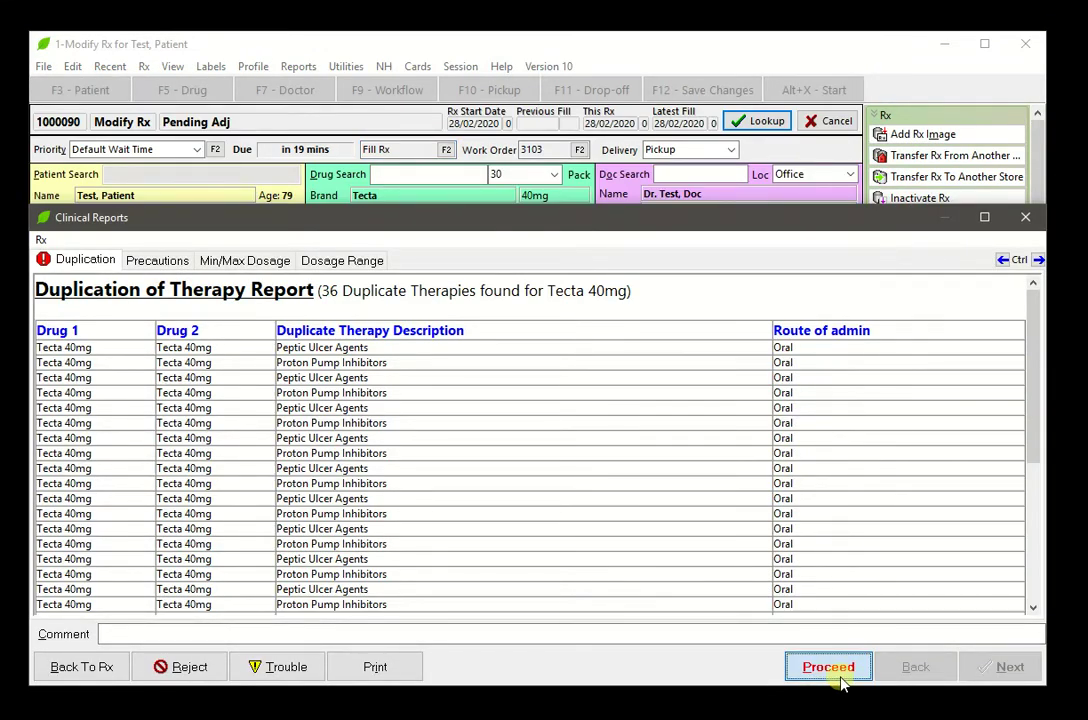
Proceed through the duplication, dosage range and other clinical reports to the end
click(840, 681)
click(997, 666)
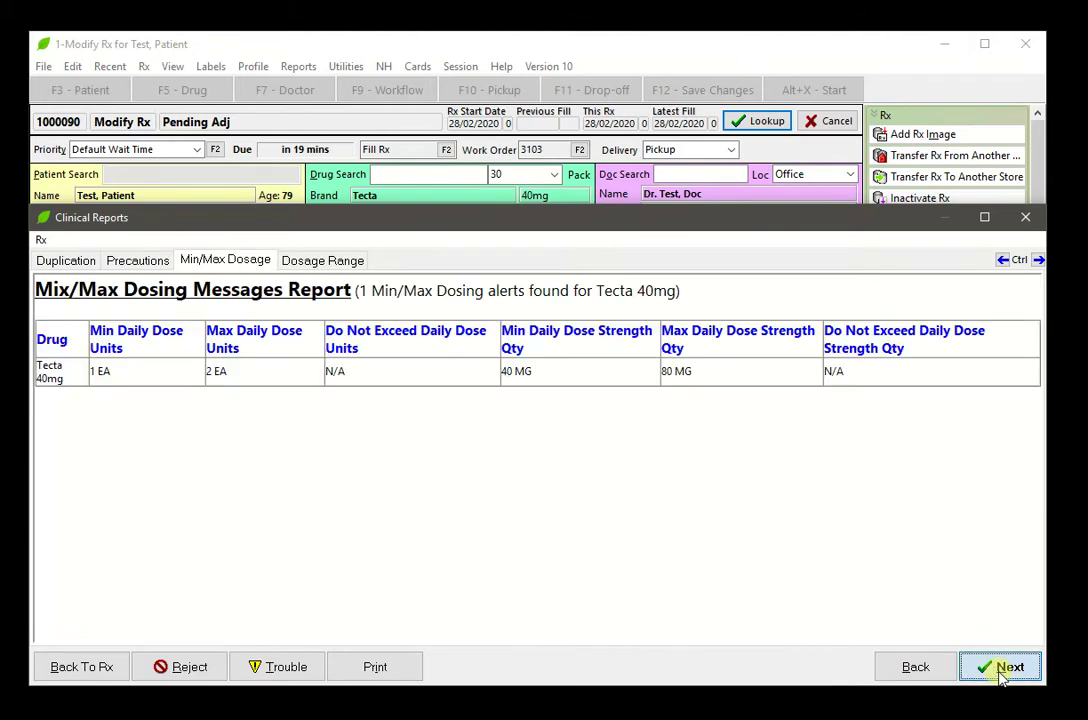
click(1000, 668)
click(1000, 668)
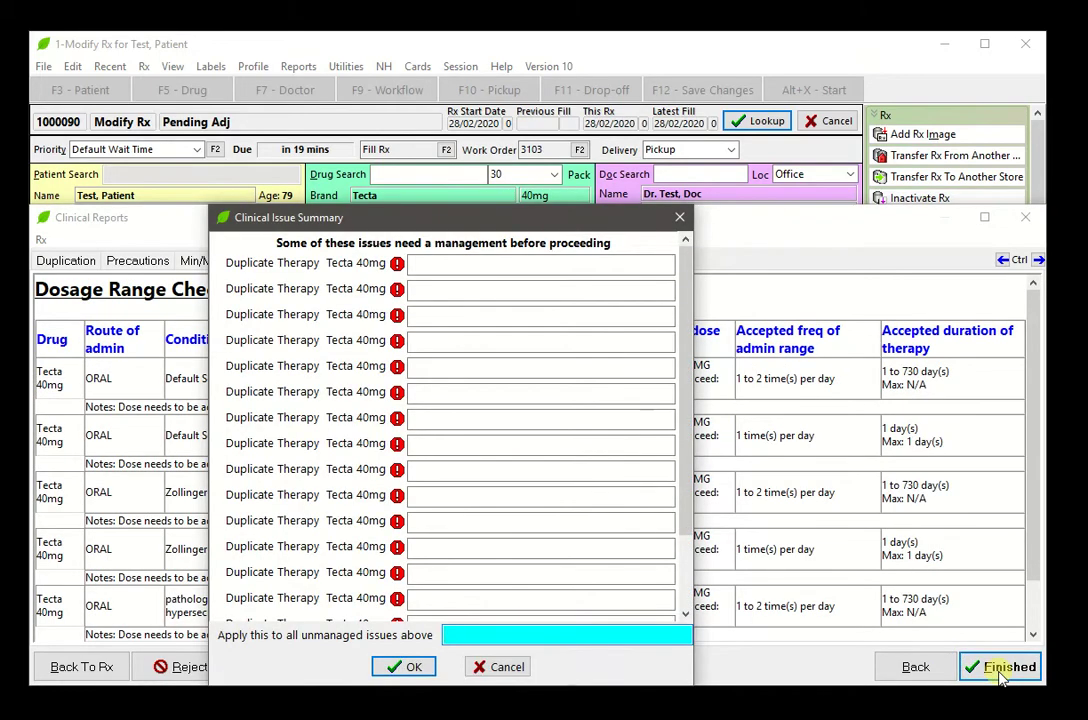
Apply the note 'test' to all issues and accept the AHE claim with 9.15 copay
text(test)
key(Return)
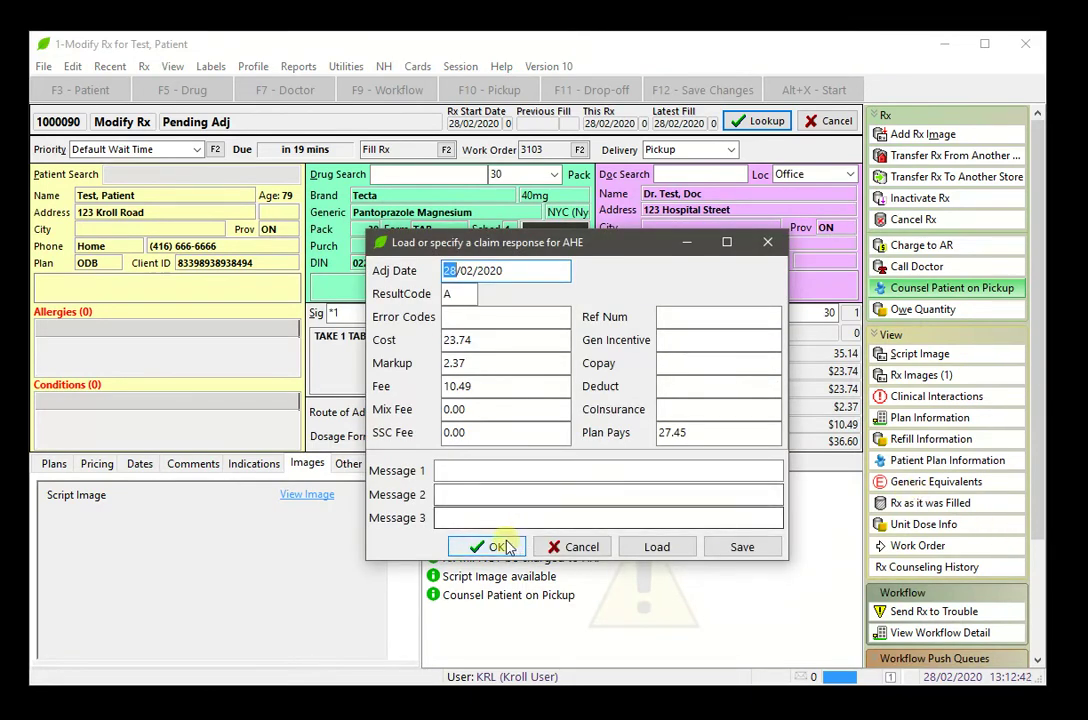
click(498, 543)
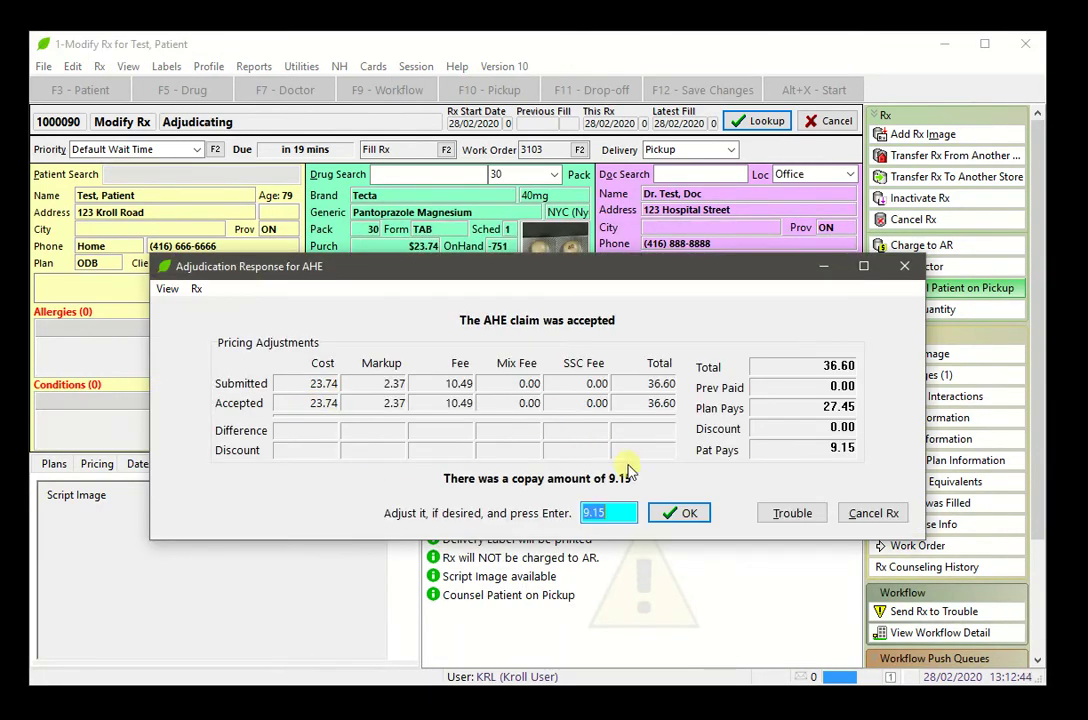
click(672, 516)
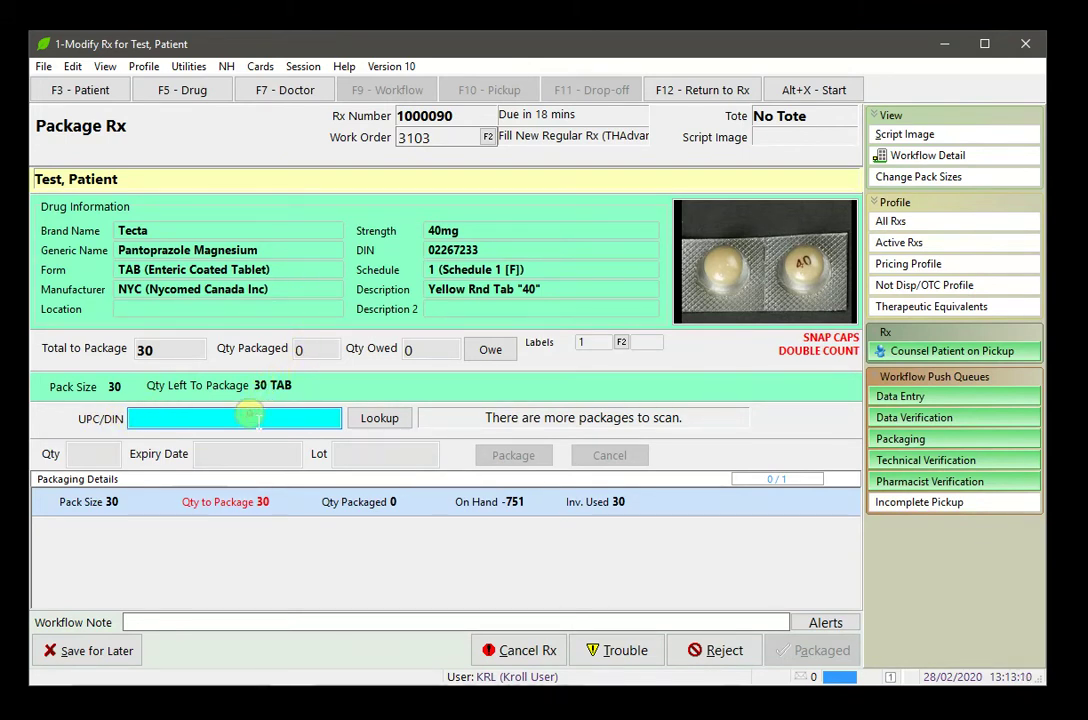
Look up DIN 02267233 and package all 30 Tecta tablets
text(022)
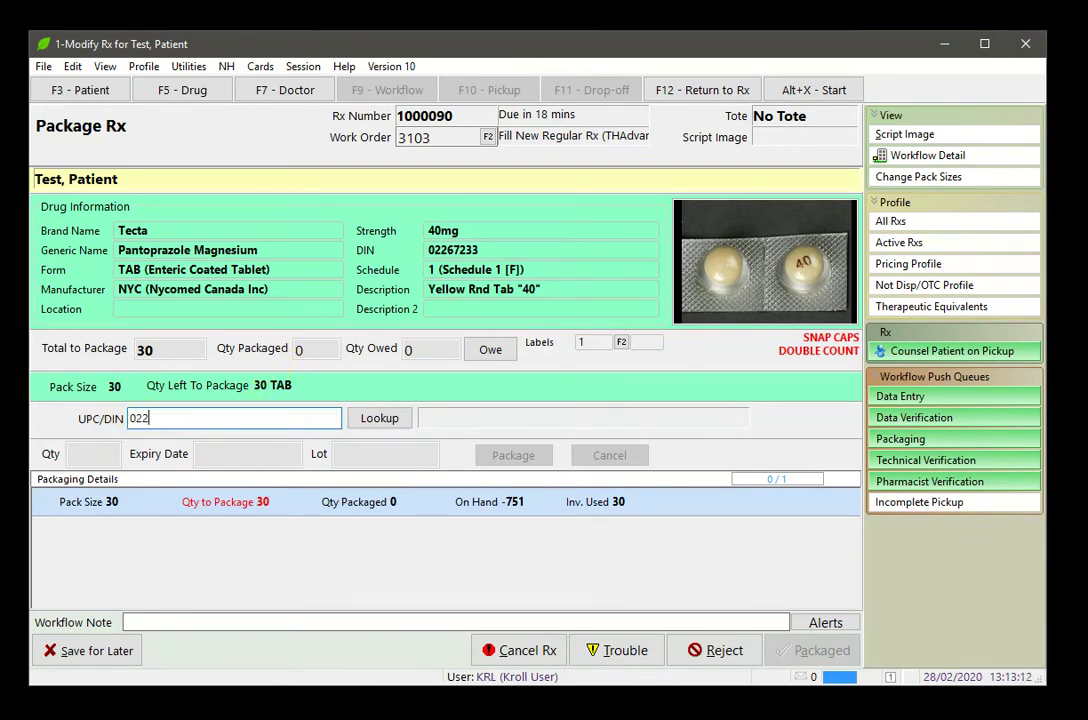
text(66)
text(7233)
click(385, 418)
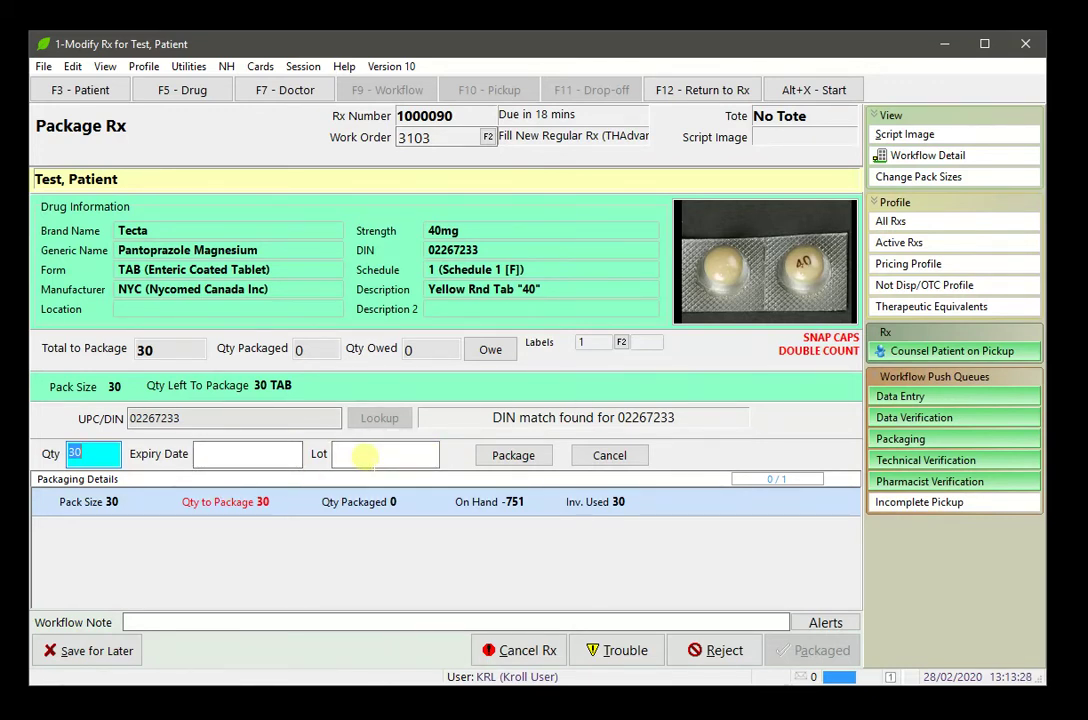
click(513, 455)
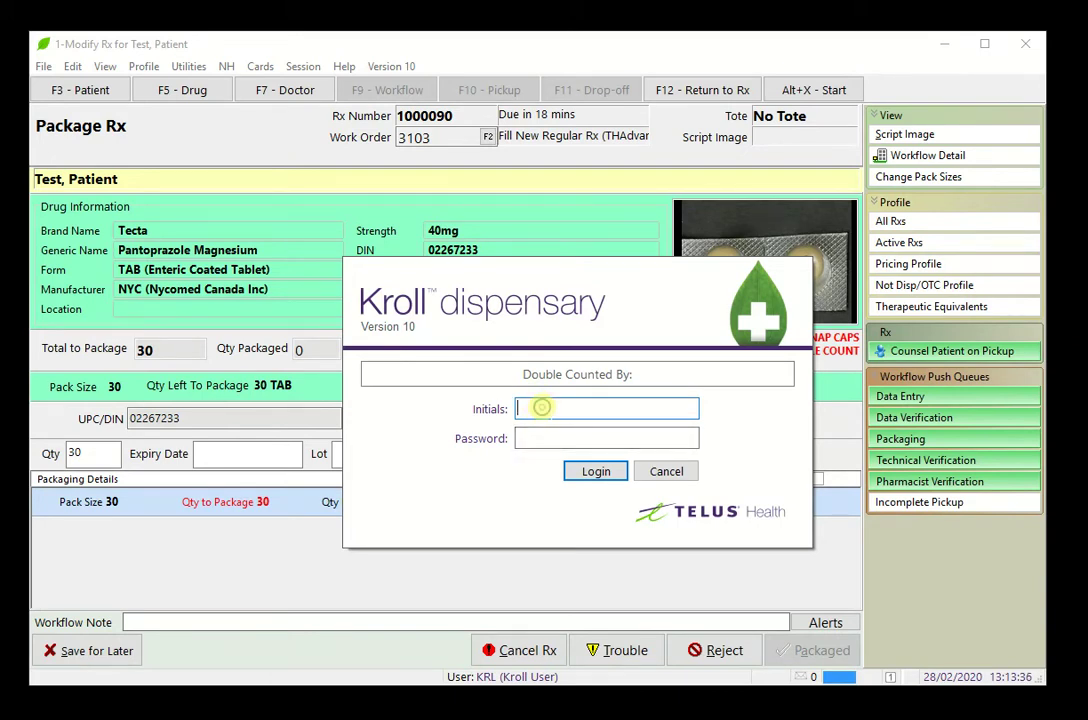
Sign the double count with initials and password, then mark the Rx packaged
text(KRL)
key(Tab)
text(•••••••)
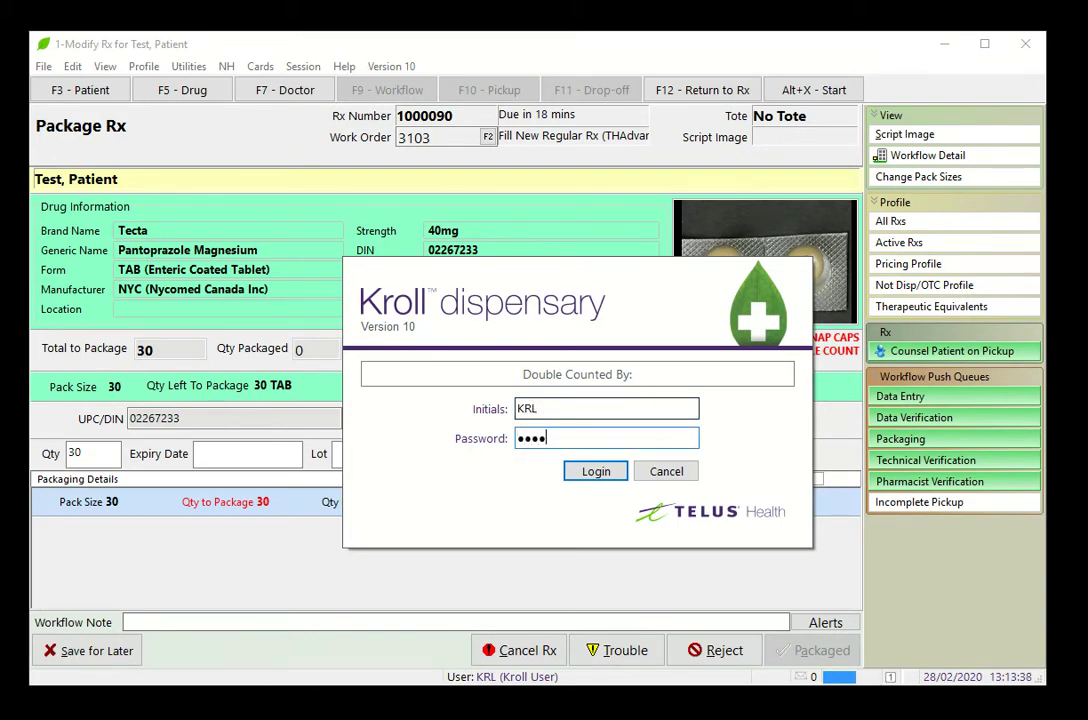
text(••••)
key(Return)
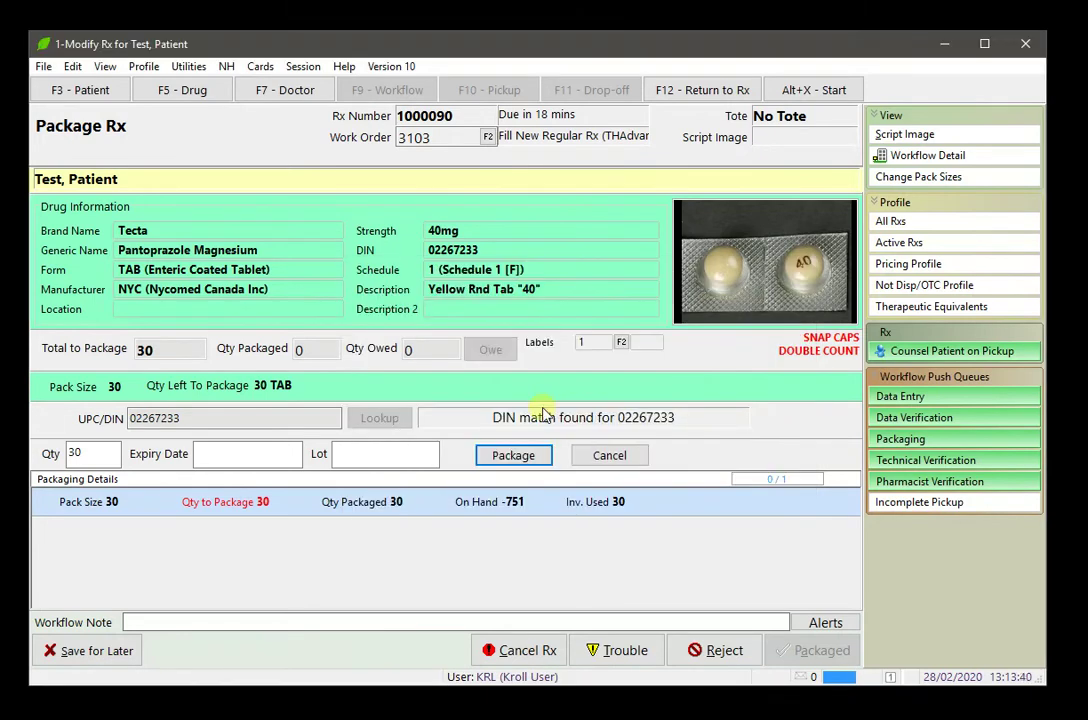
click(782, 651)
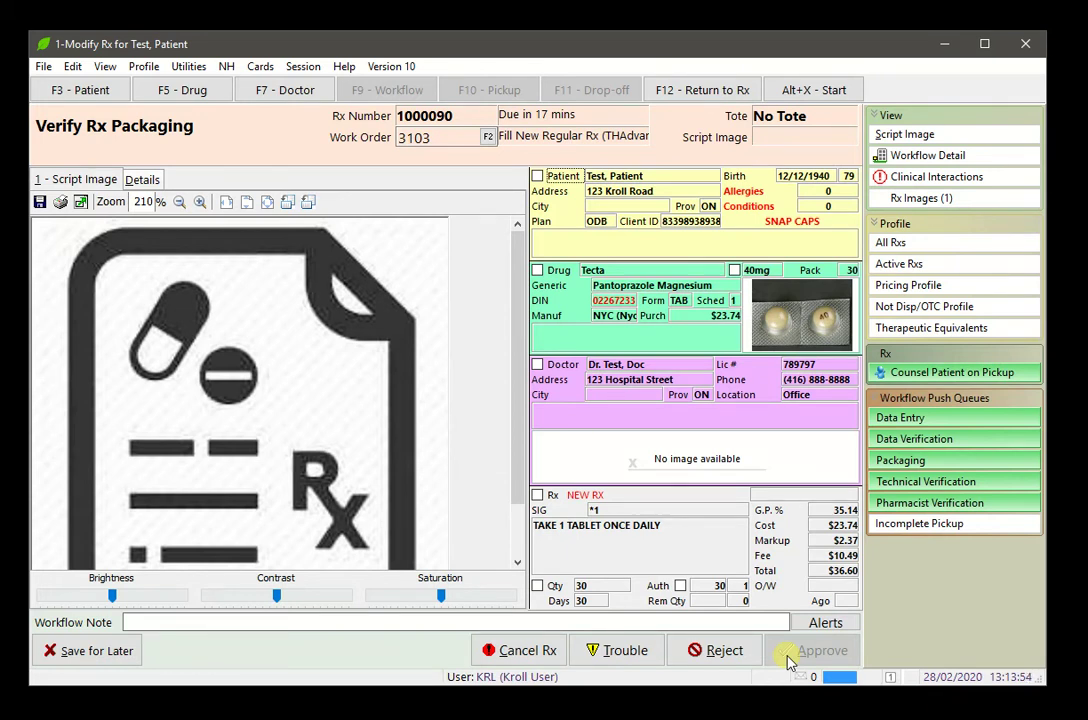
Tick the patient, drug and strength checks on packaging verification and approve it
click(537, 176)
key(space)
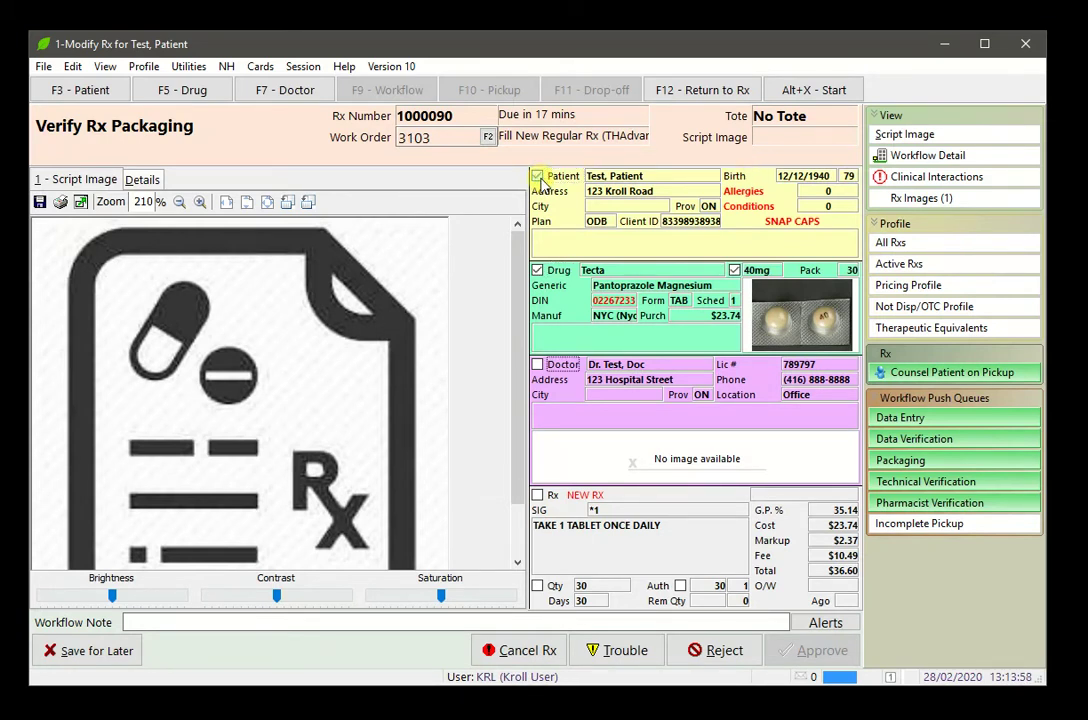
key(space)
key(space)
key(space)
key(space)
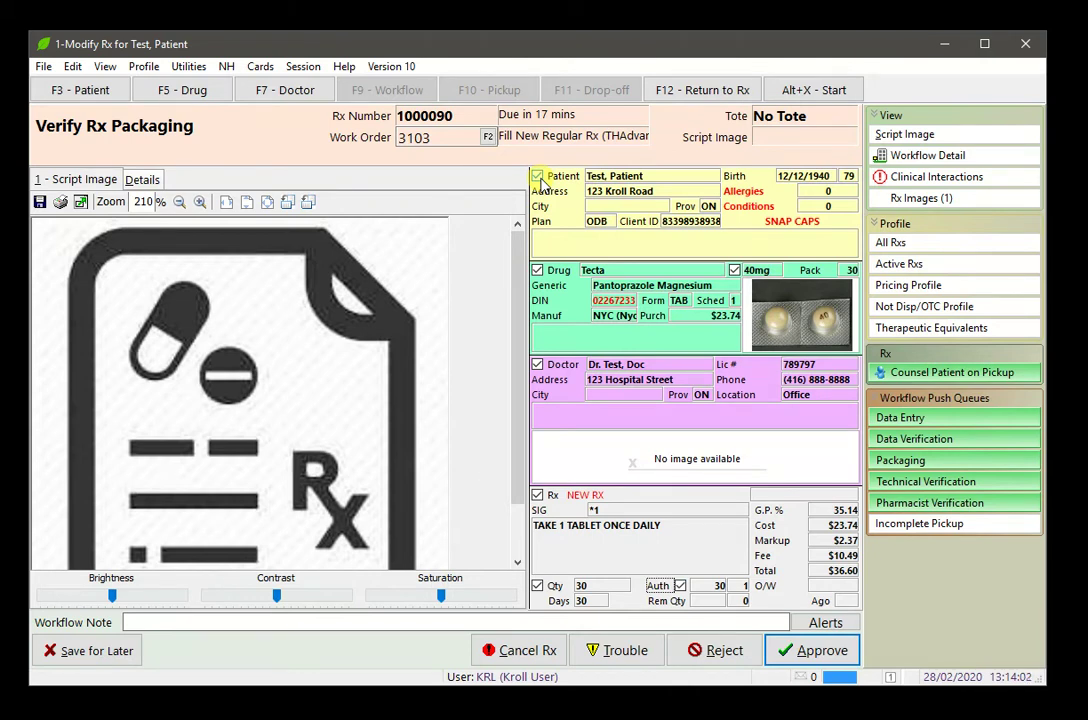
click(818, 651)
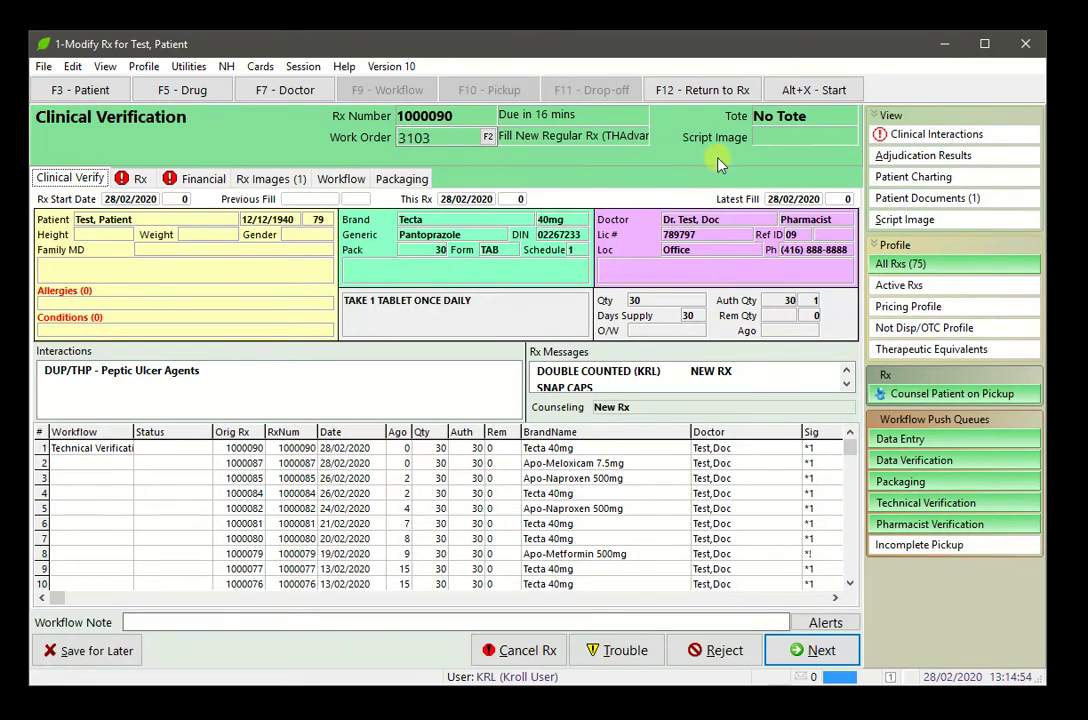
Filter history to therapeutic equivalents, review earlier Tecta 40mg fills, then continue to Rx details
click(893, 352)
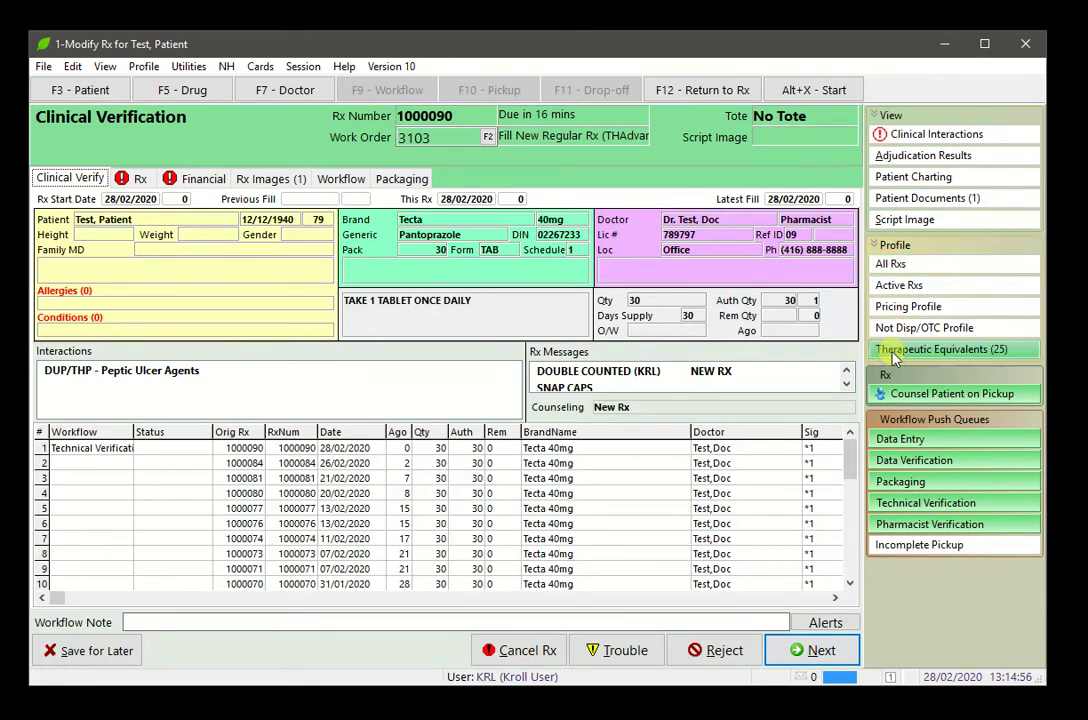
click(610, 462)
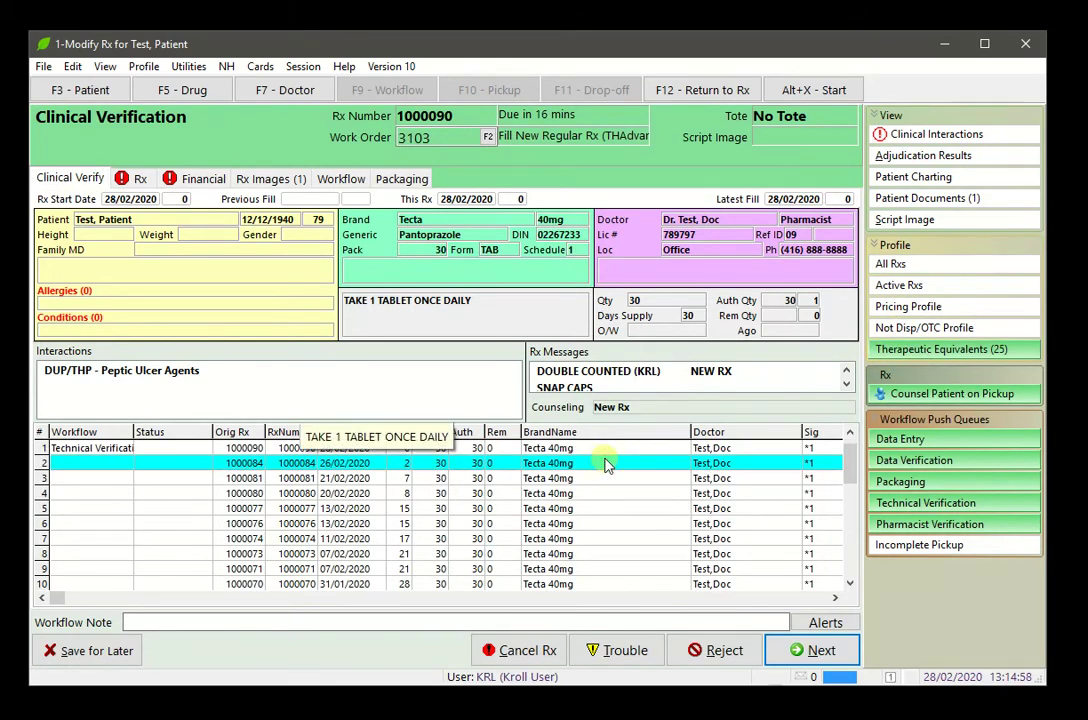
key(Down)
key(Down)
key(Down)
key(Down)
key(Down)
key(Down)
key(Down)
key(Down)
key(Down)
key(Down)
key(Down)
key(Down)
key(Down)
key(Down)
key(Down)
key(Down)
key(Down)
key(Down)
key(Down)
key(Down)
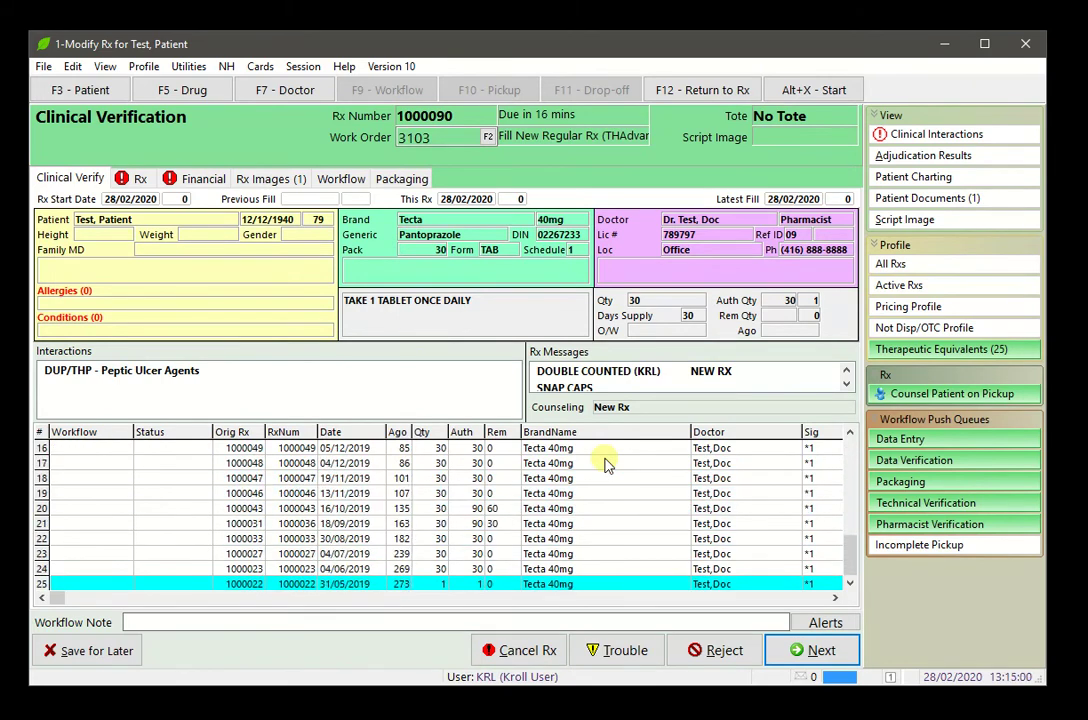
key(Up)
key(Up)
key(Up)
key(Up)
key(Up)
key(Up)
key(Up)
key(Up)
key(Up)
key(Up)
key(Up)
key(Up)
key(Up)
key(Up)
key(Up)
key(Up)
key(Up)
key(Up)
key(Up)
key(Up)
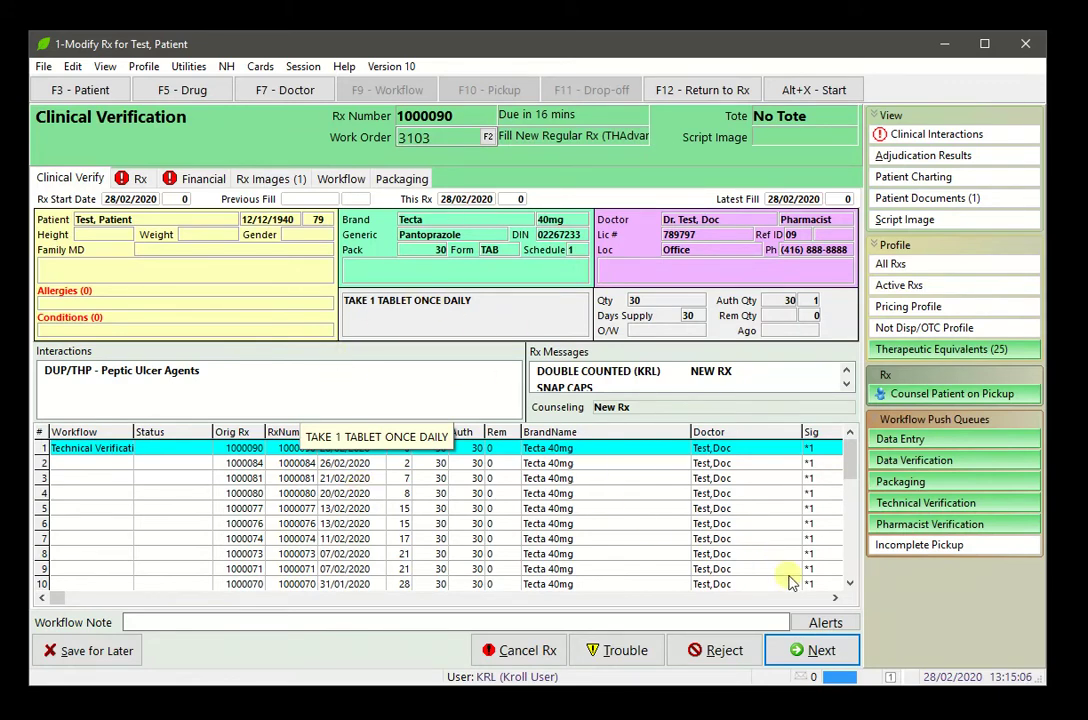
click(795, 652)
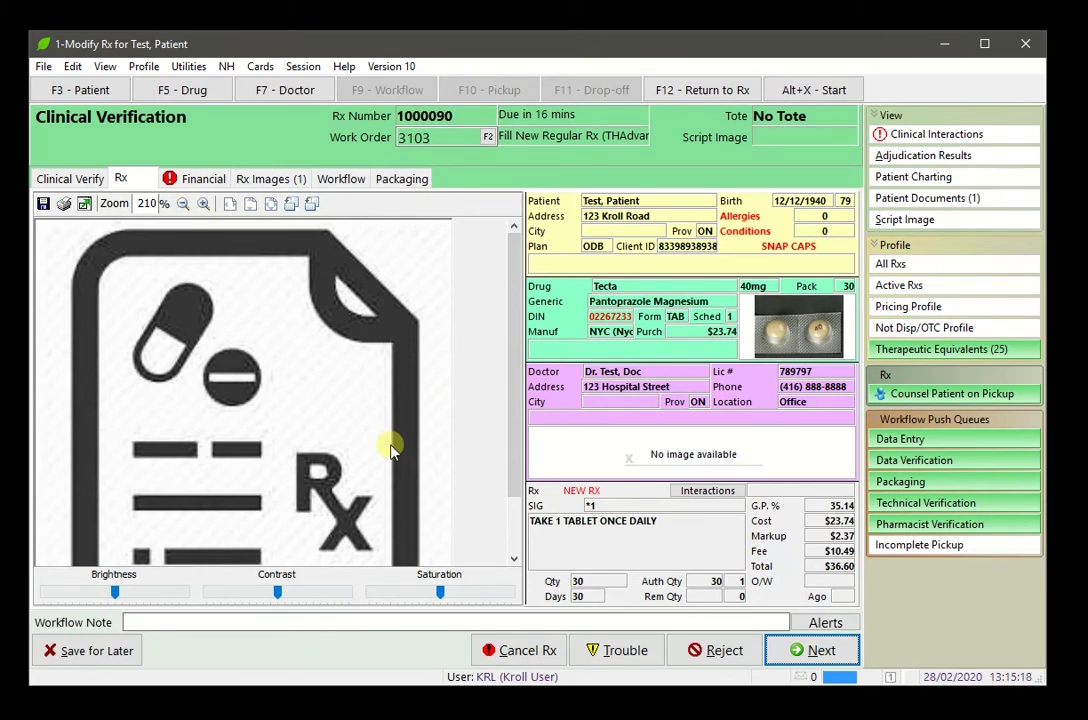
Review the Financial details and approve Rx 1000090, finalising after the electronic signature
click(800, 652)
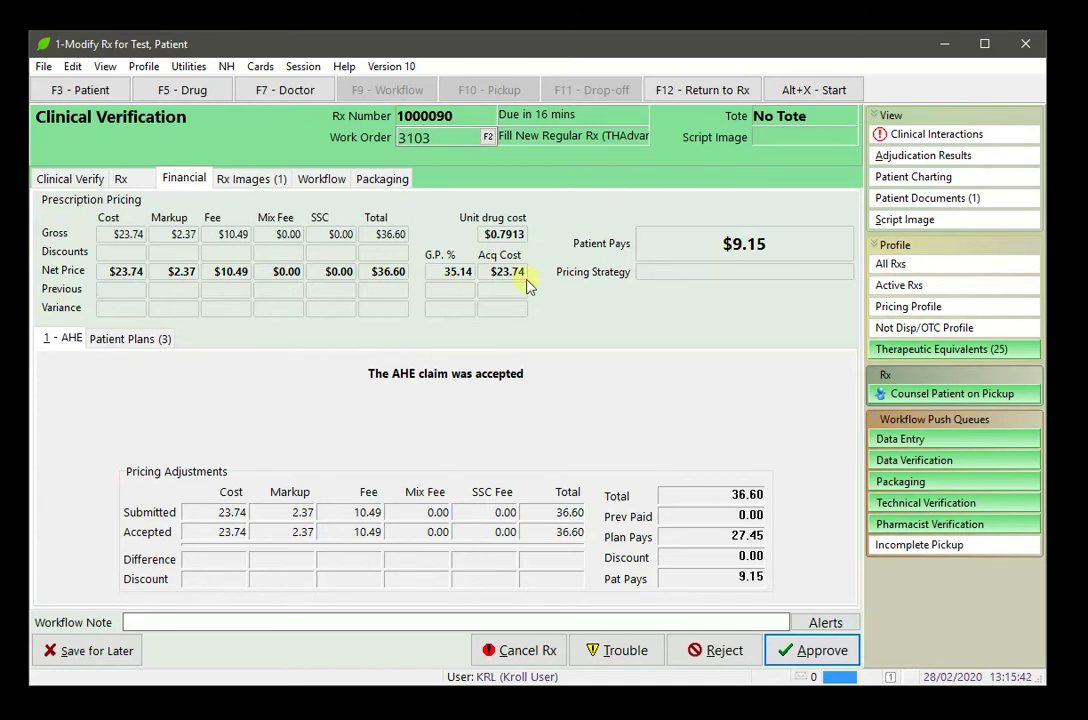
click(840, 652)
click(820, 651)
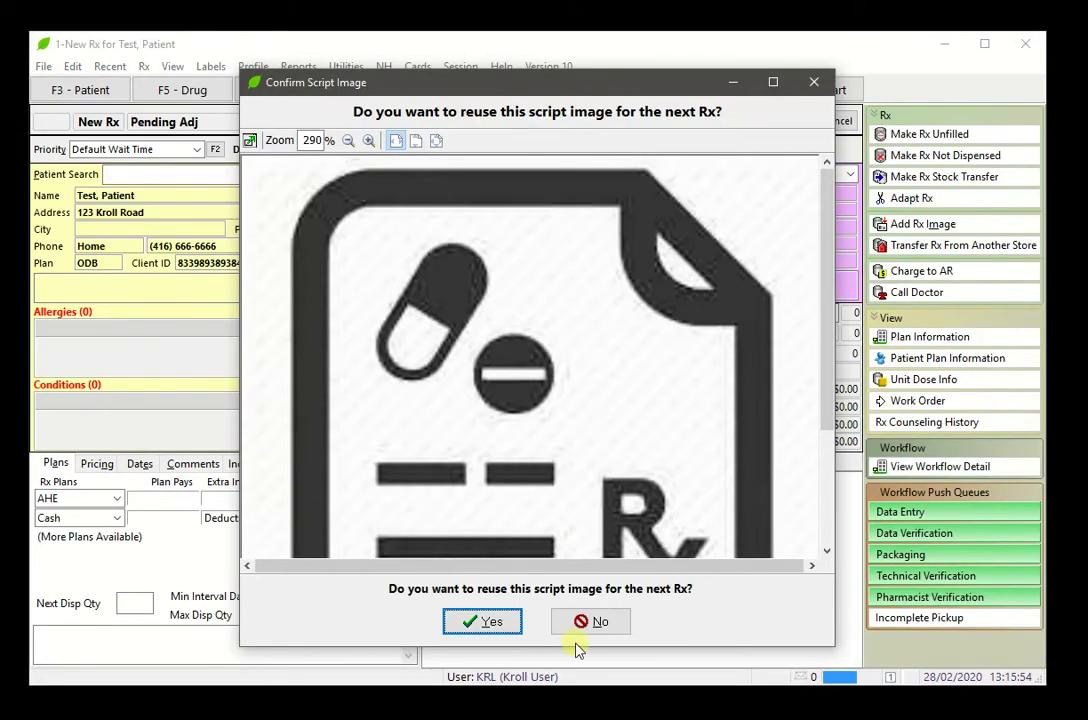
Decline reusing the script image and go back to the Start dashboard
click(590, 627)
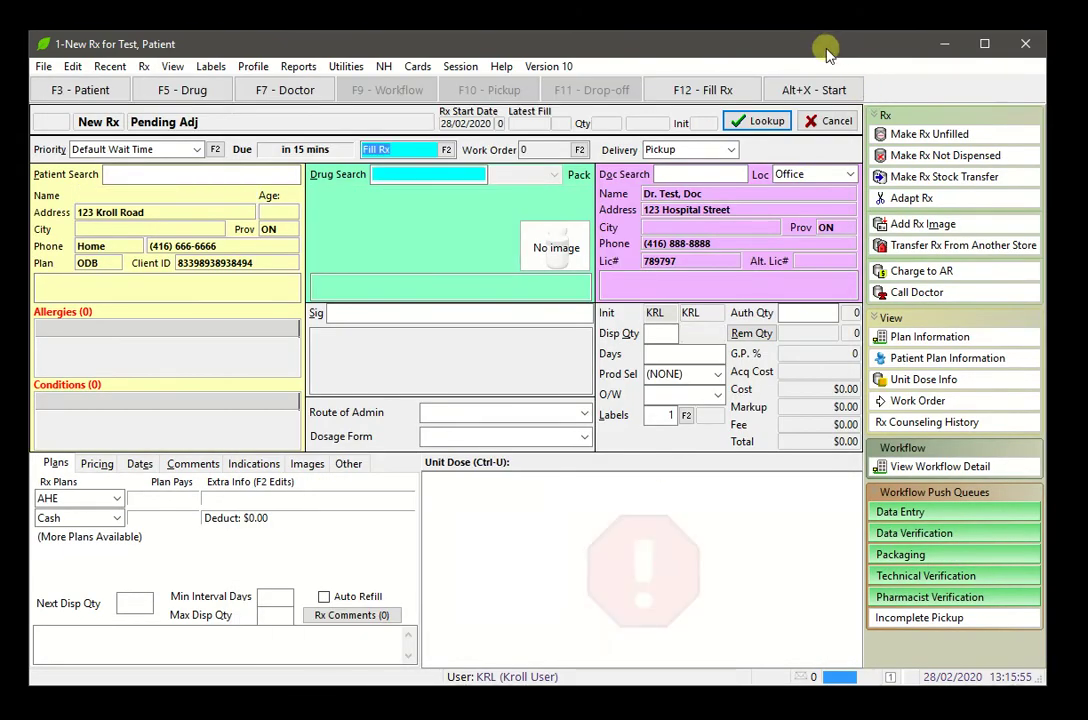
click(827, 92)
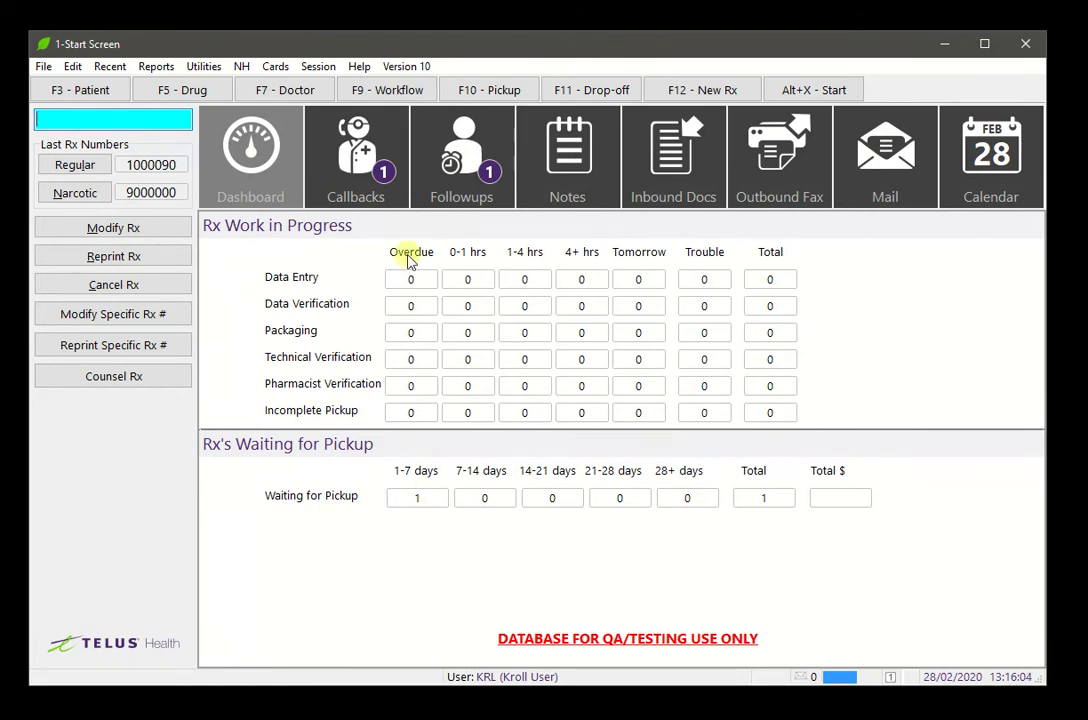
Find the test patient in pickup and select their $9.15 Tecta 40mg Rx 1000090 for pickup
click(529, 97)
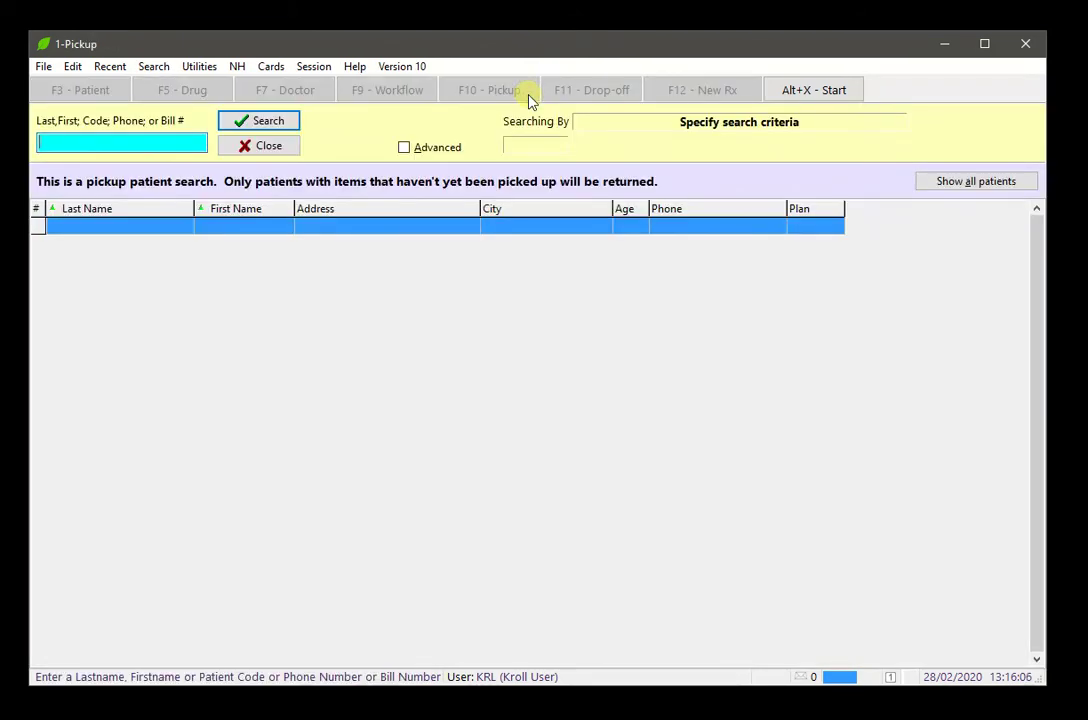
text(test)
key(Return)
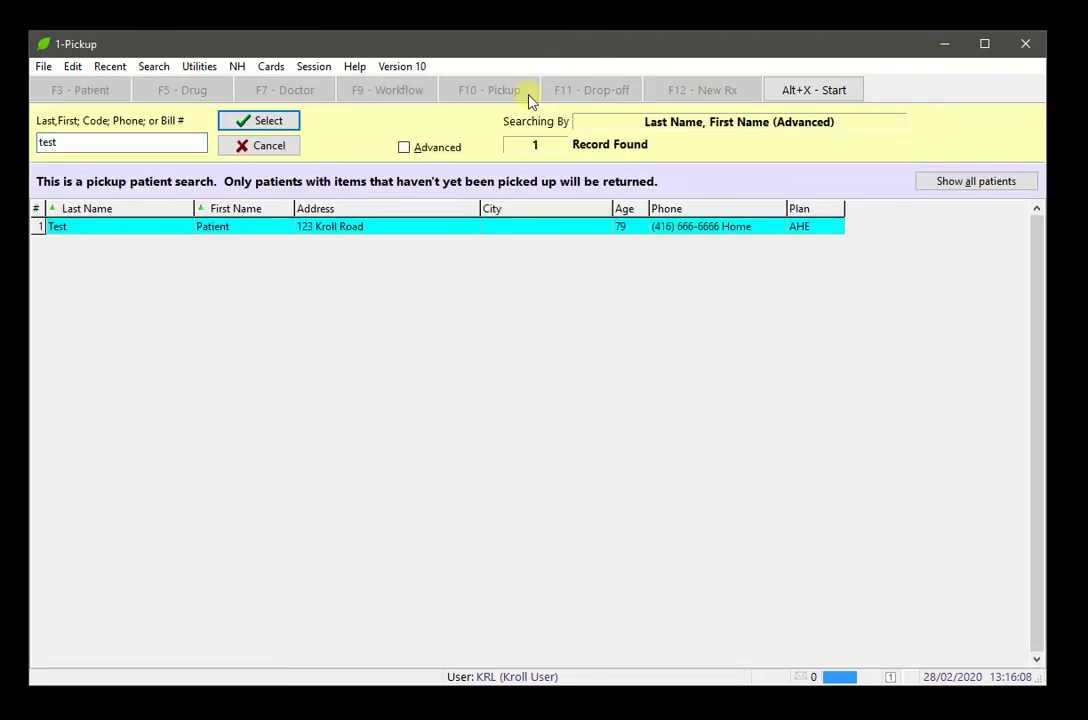
key(Return)
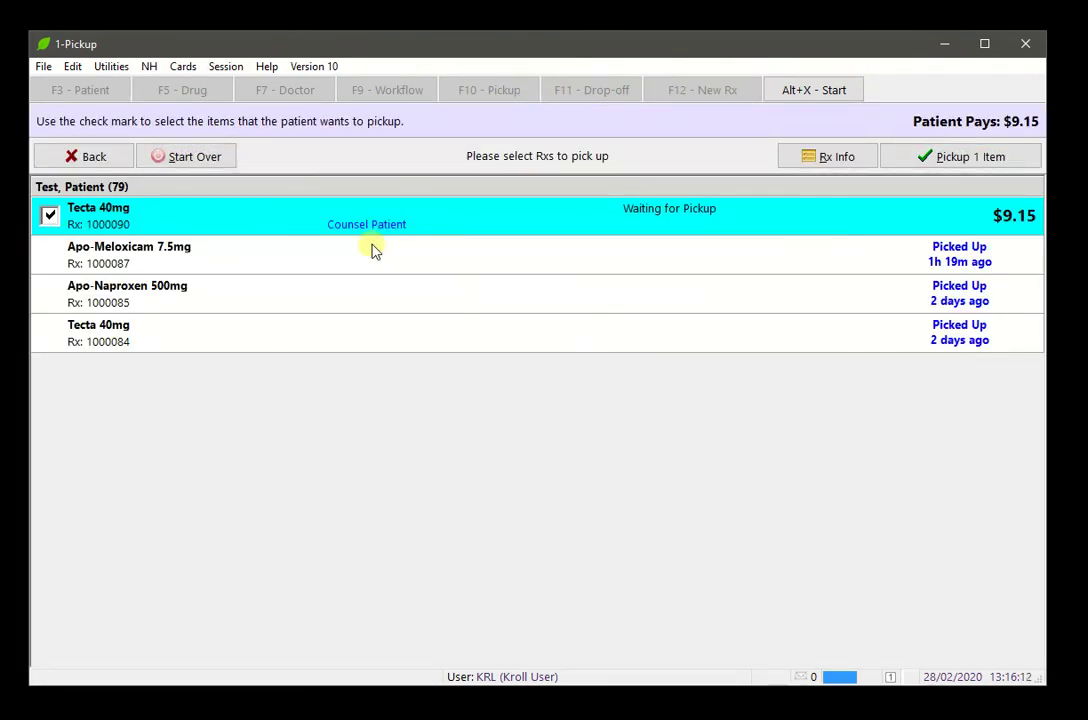
click(928, 160)
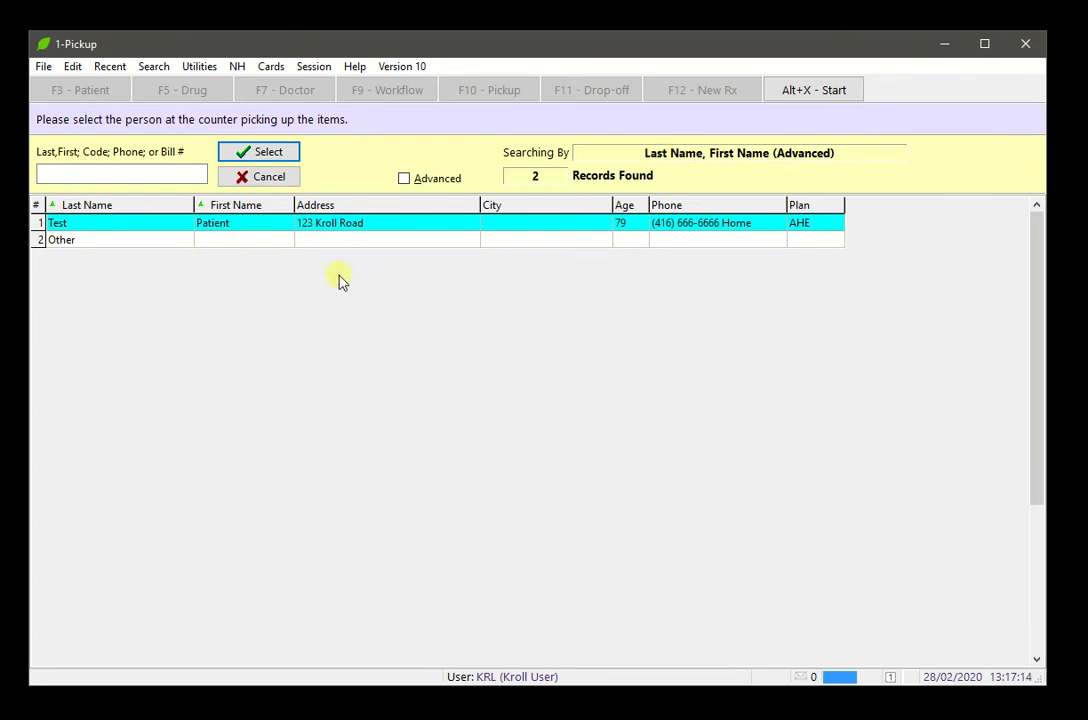
Try Other as the collector, view the relationship list, then go back
click(346, 244)
double_click(346, 246)
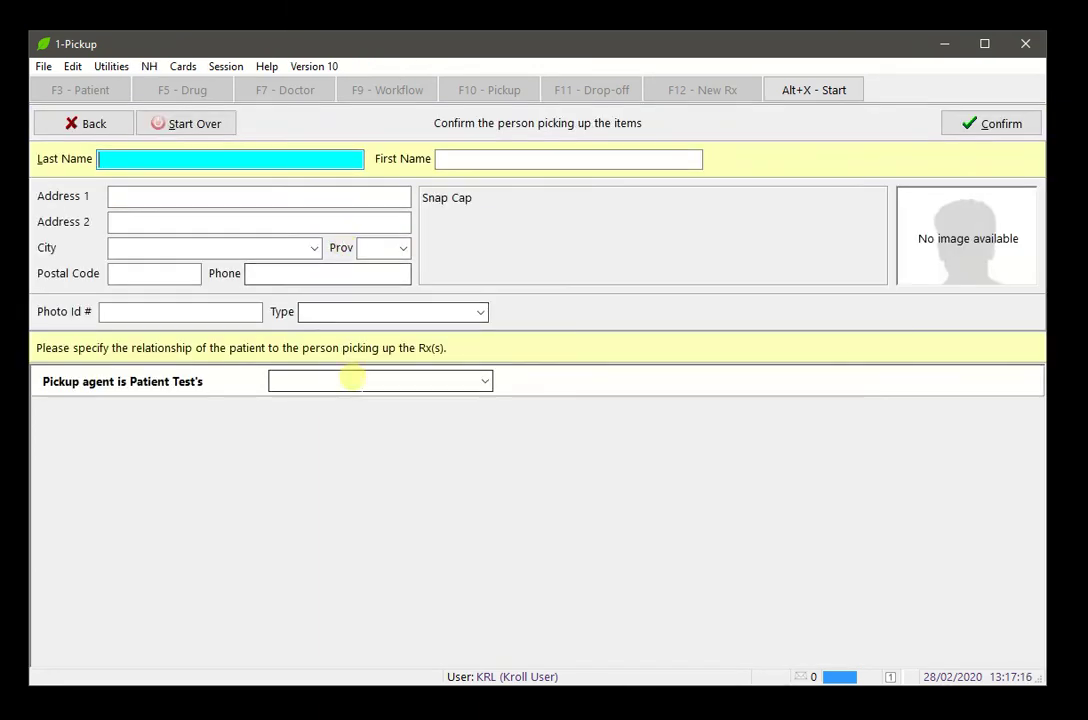
click(354, 380)
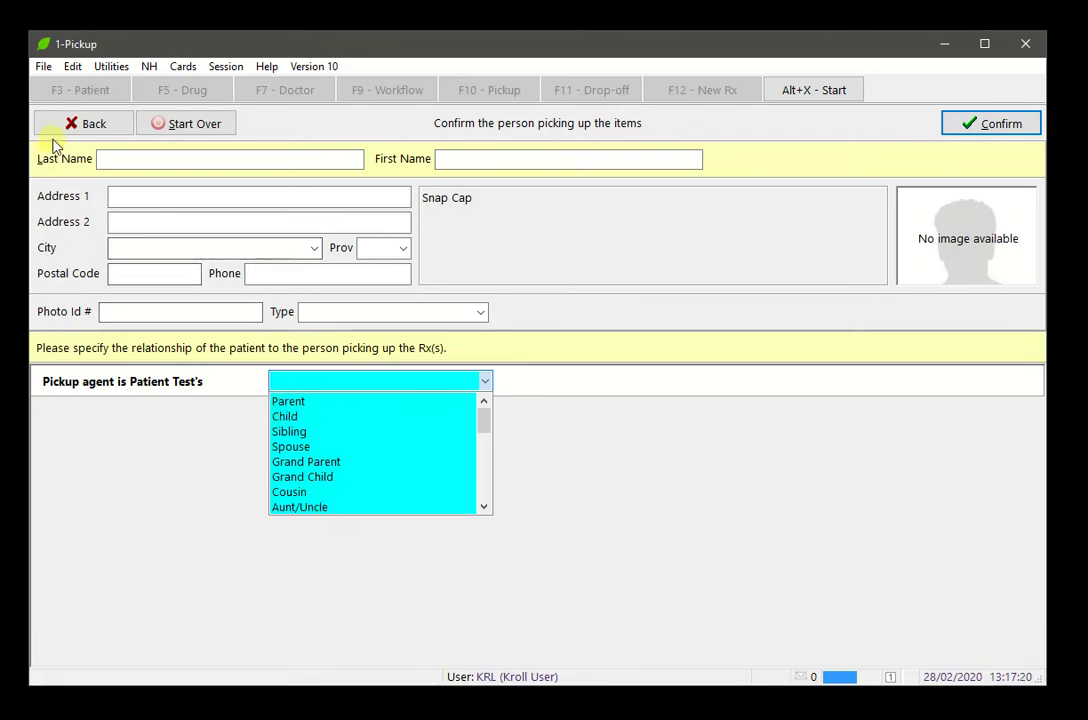
click(90, 130)
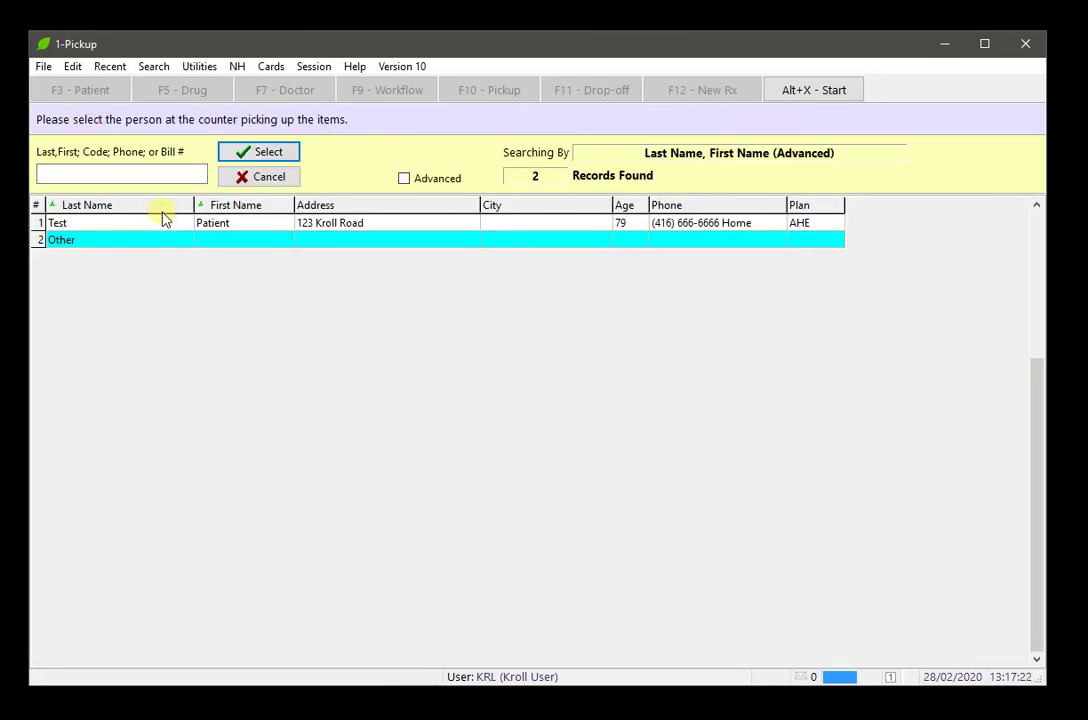
Confirm the patient as collector, complete pickup of the Tecta item, and return to Start
click(163, 225)
double_click(163, 228)
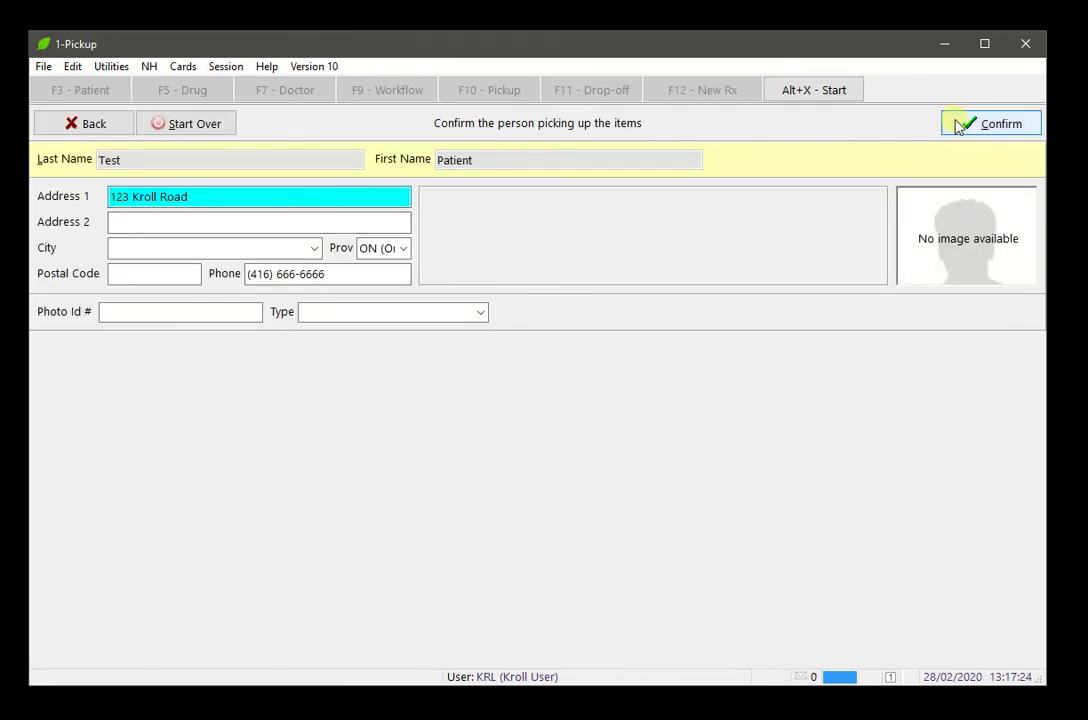
click(958, 123)
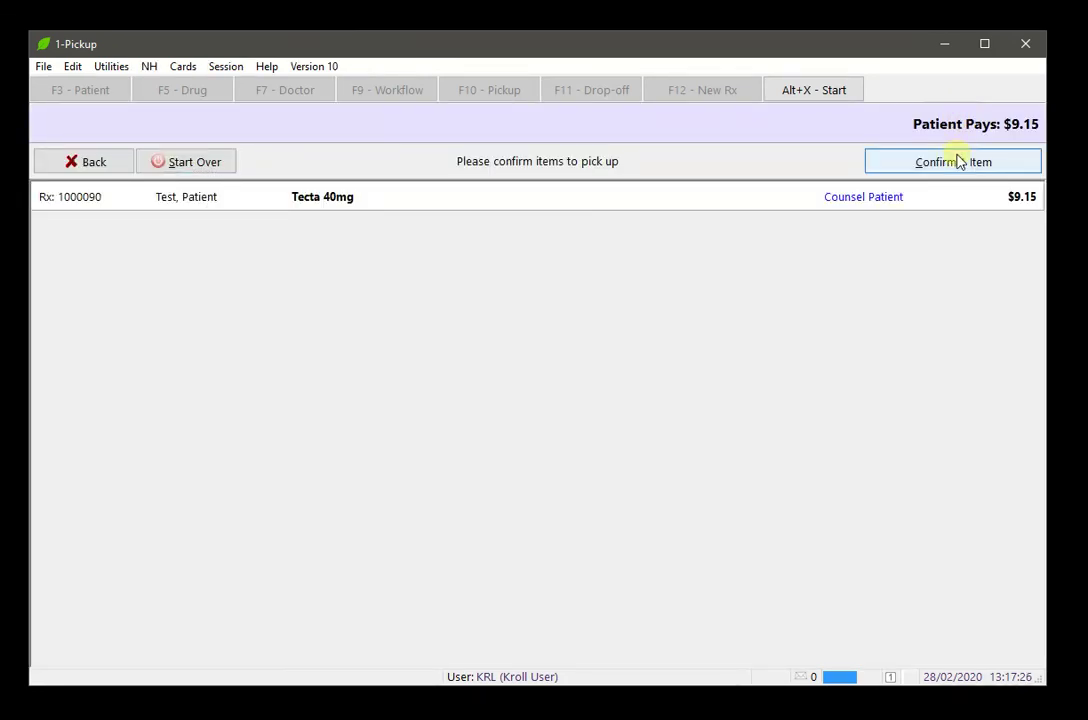
click(1010, 170)
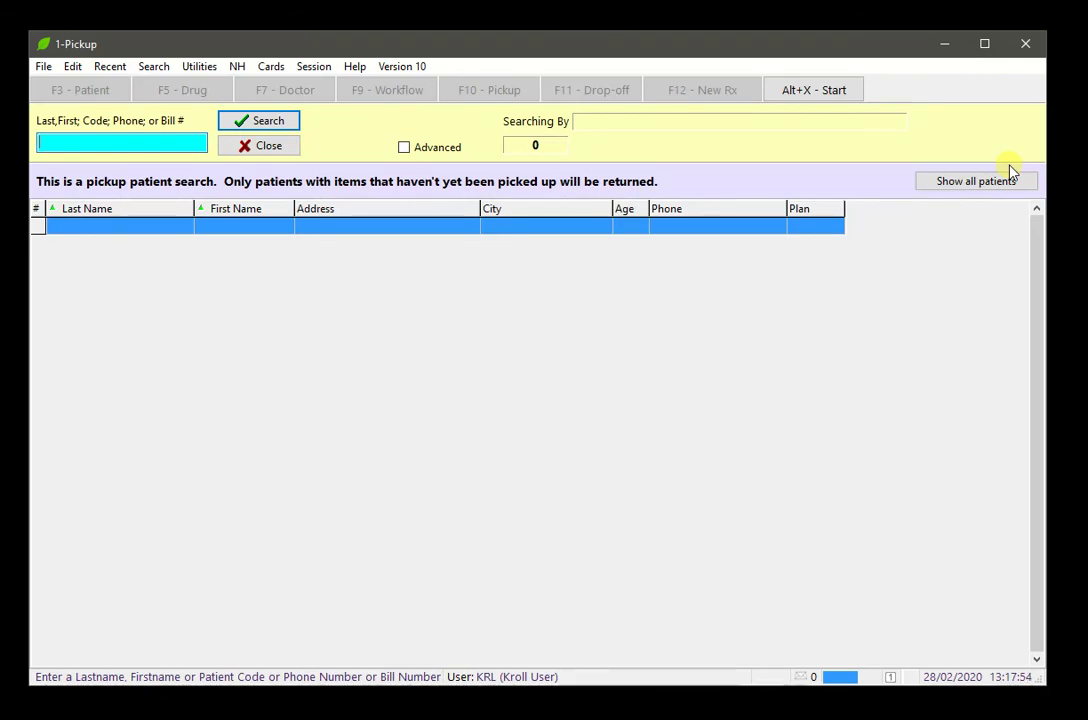
click(818, 91)
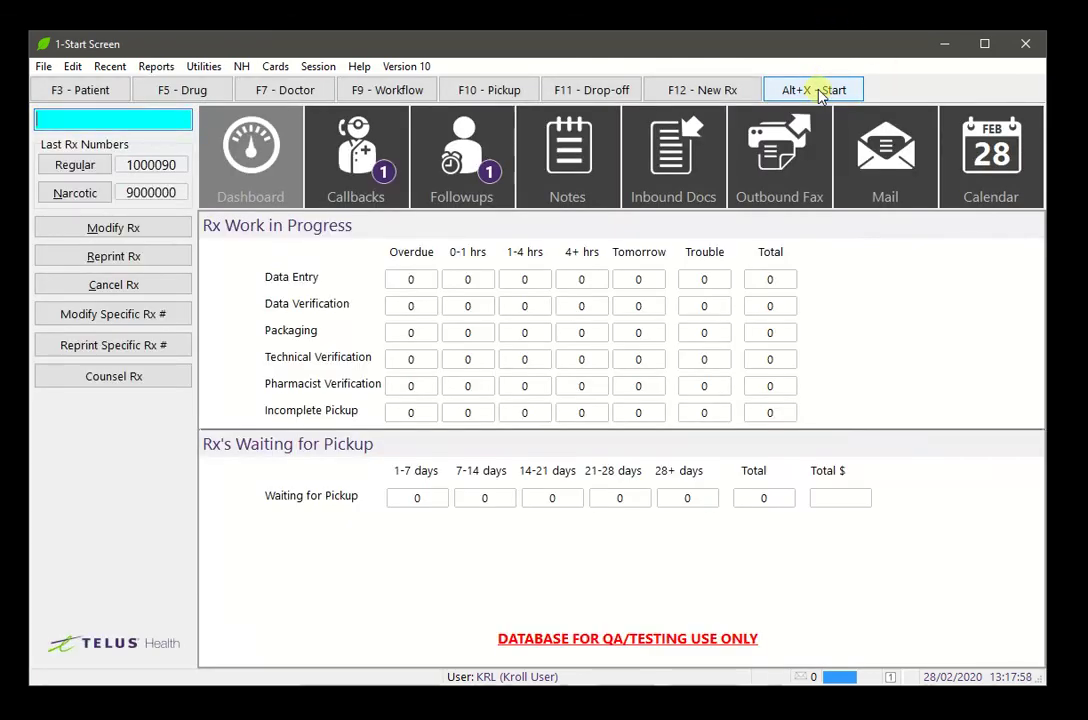